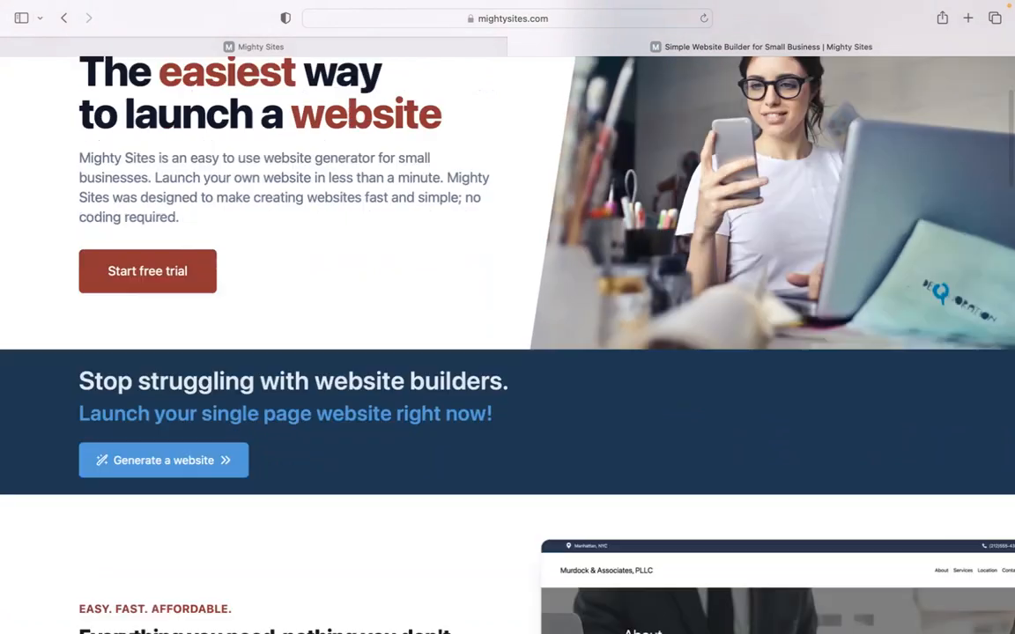
Browse the mightysites.com homepage, then switch to the app.mightysites.com site builder tab
{"action": "scroll", "coordinate": [507, 334], "scroll_direction": "down", "scroll_amount": 3}
{"action": "scroll", "coordinate": [508, 335], "scroll_direction": "down", "scroll_amount": 5}
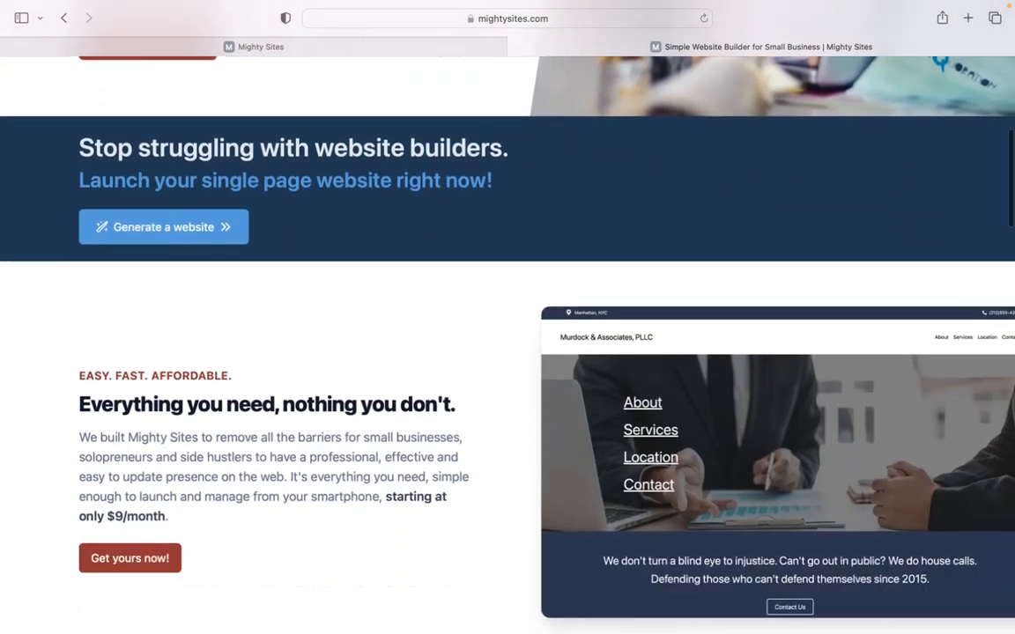
{"action": "scroll", "coordinate": [508, 335], "scroll_direction": "down", "scroll_amount": 1}
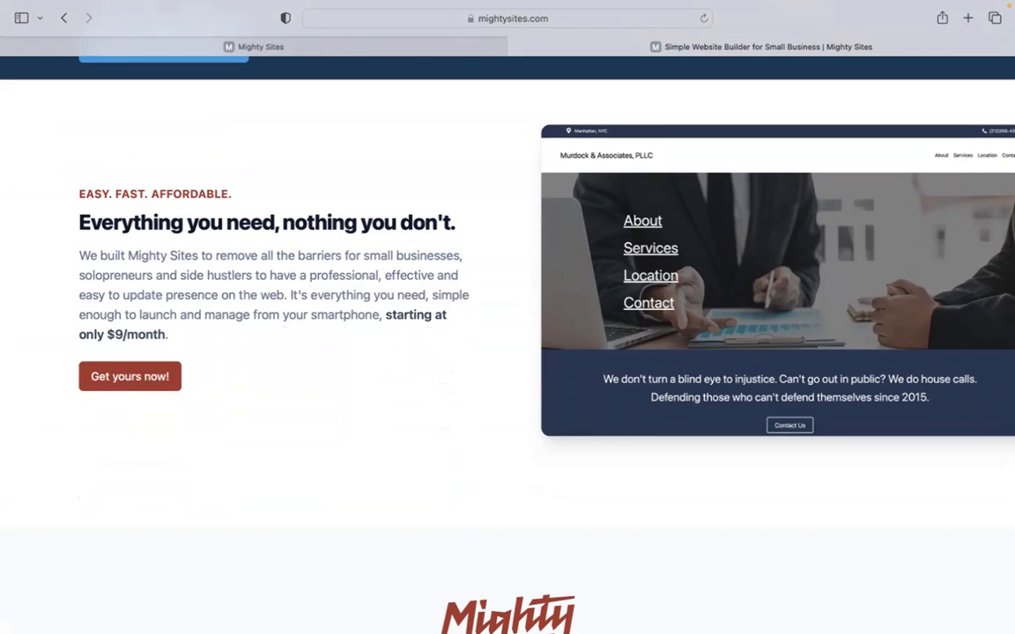
{"action": "scroll", "coordinate": [508, 335], "scroll_direction": "down", "scroll_amount": 1}
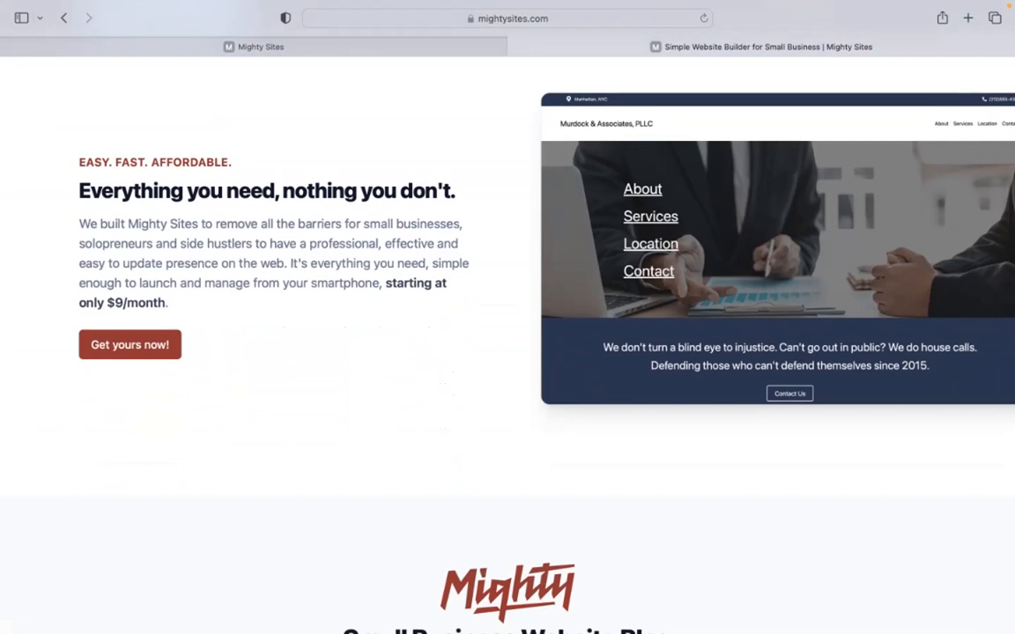
{"action": "scroll", "coordinate": [507, 334], "scroll_direction": "down", "scroll_amount": 2}
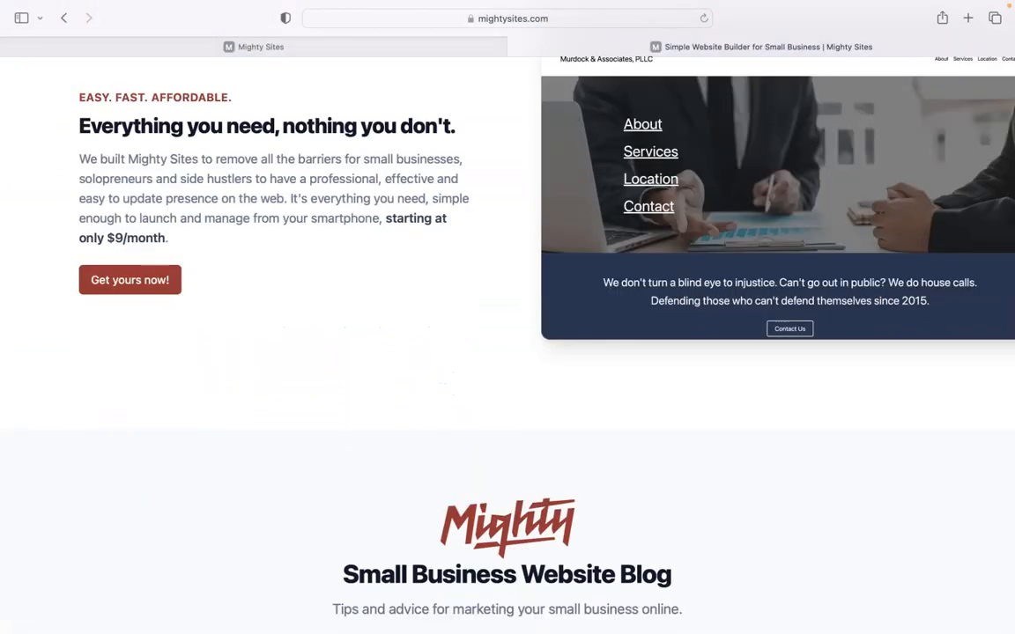
{"action": "scroll", "coordinate": [507, 335], "scroll_direction": "down", "scroll_amount": 3}
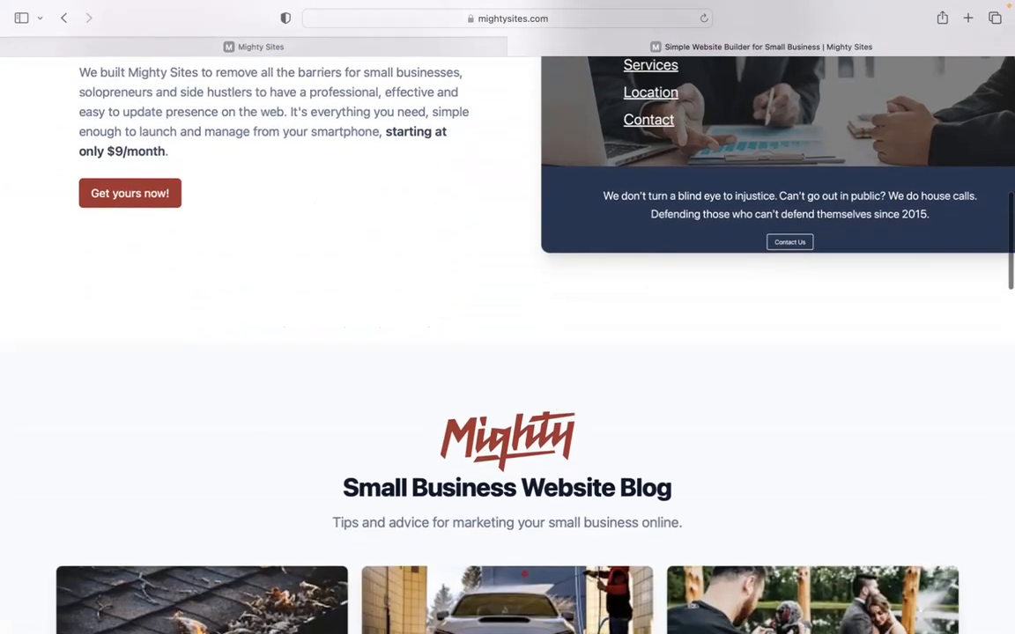
{"action": "scroll", "coordinate": [507, 335], "scroll_direction": "down", "scroll_amount": 10}
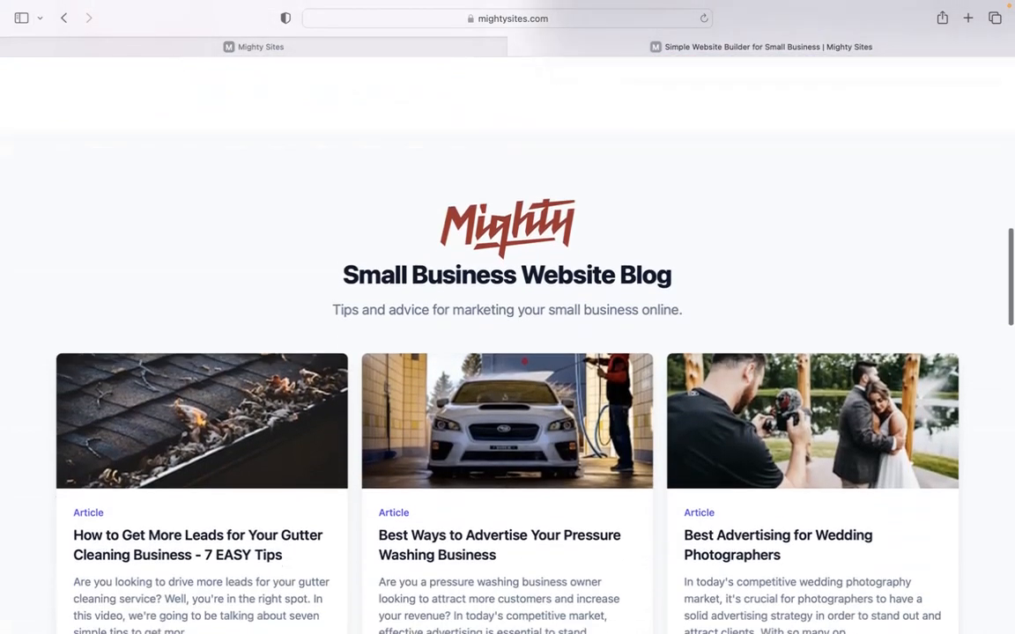
{"action": "scroll", "coordinate": [508, 335], "scroll_direction": "down", "scroll_amount": 8}
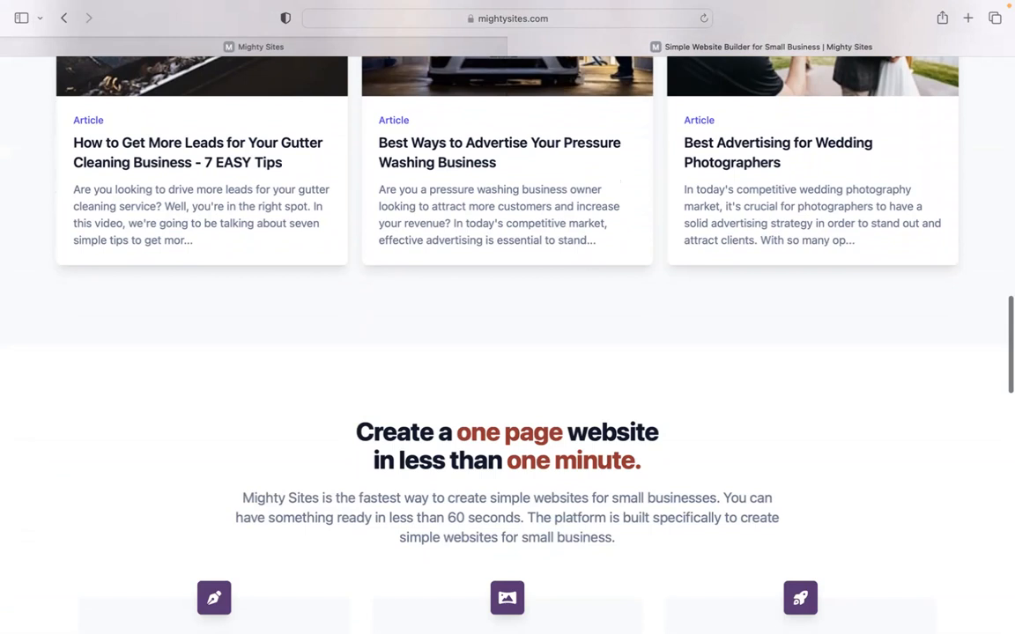
{"action": "scroll", "coordinate": [507, 335], "scroll_direction": "down", "scroll_amount": 6}
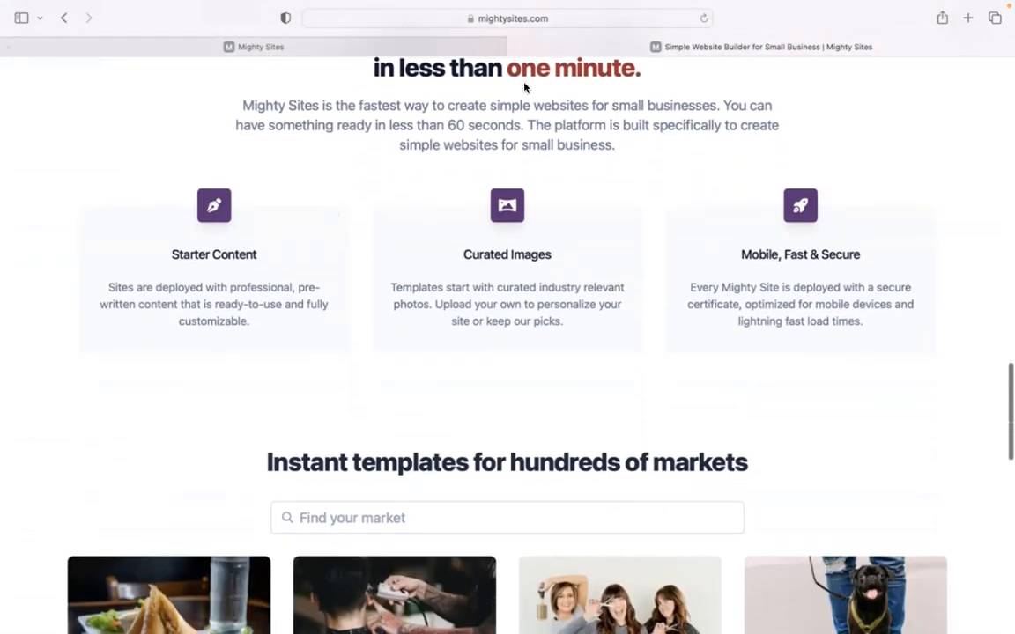
{"action": "left_click", "coordinate": [426, 50]}
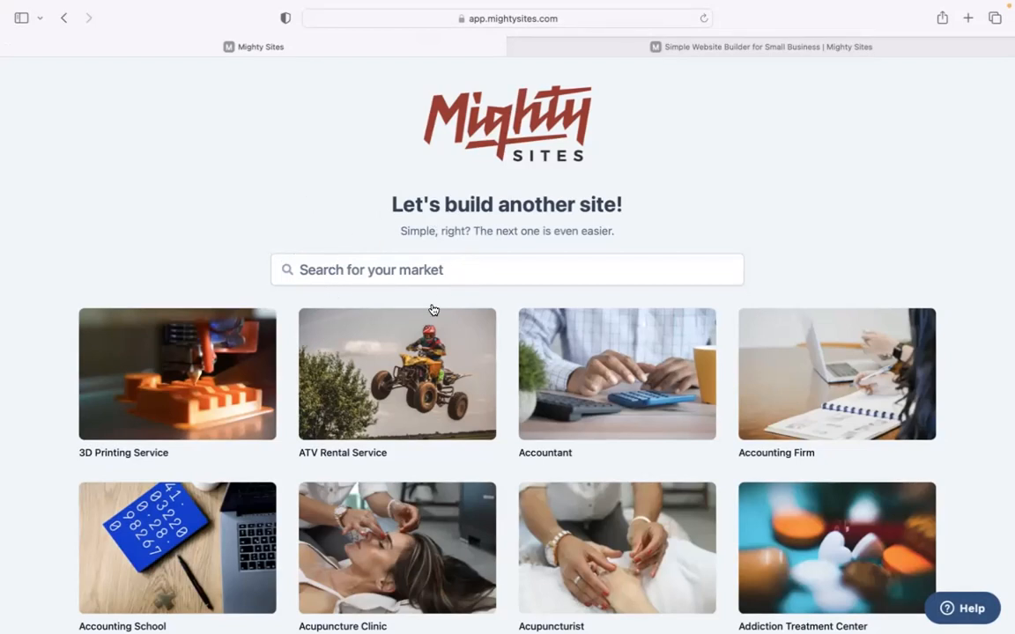
Search the market templates for 'food seas' to bring up Food Seasoning Manufacturer
{"action": "scroll", "coordinate": [329, 206], "scroll_direction": "down", "scroll_amount": 10}
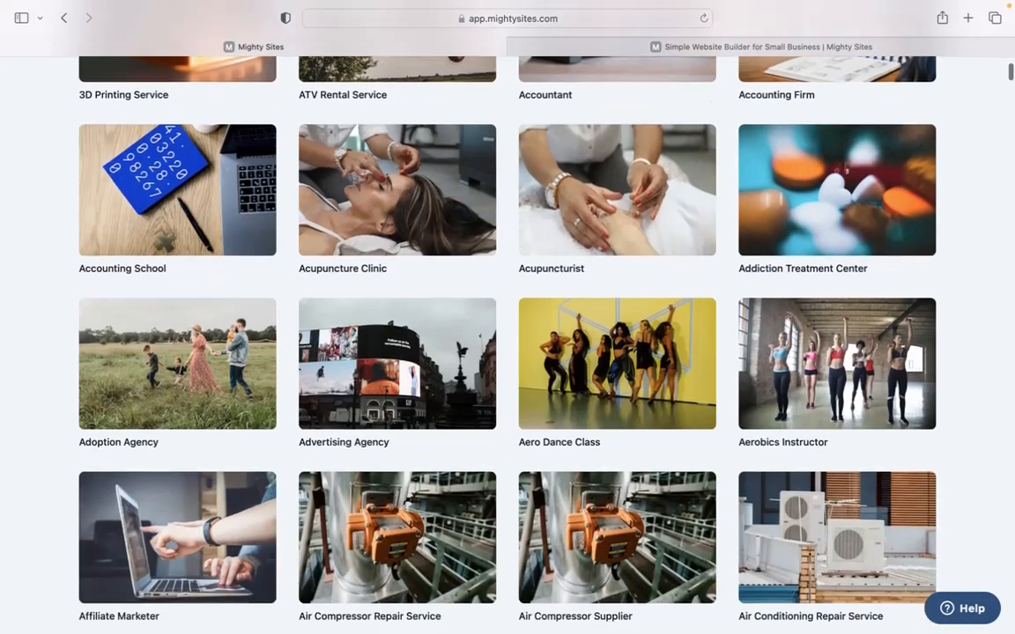
{"action": "scroll", "coordinate": [458, 343], "scroll_direction": "down", "scroll_amount": 7}
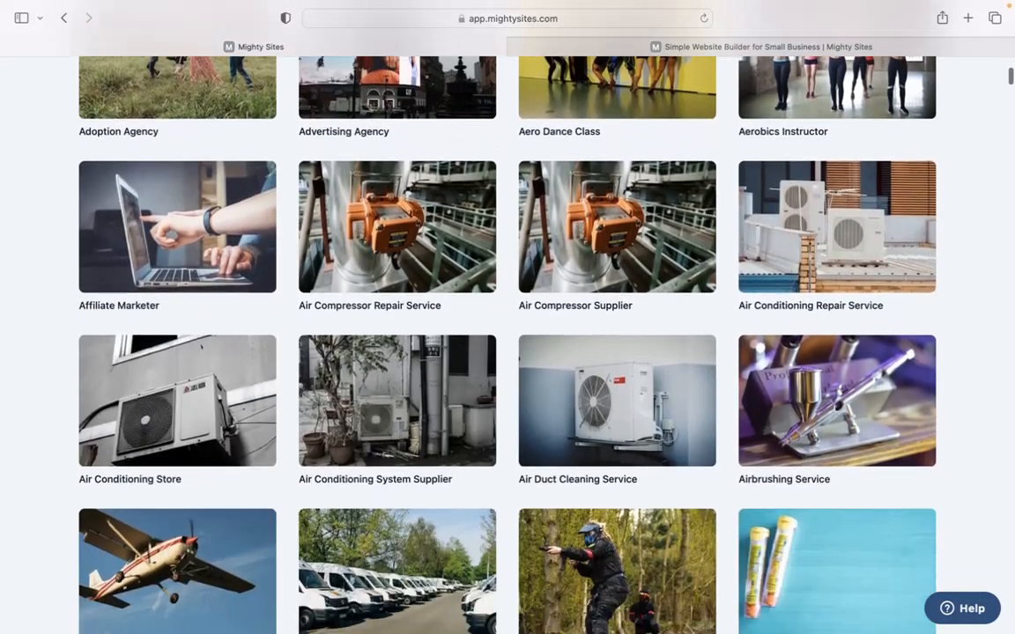
{"action": "scroll", "coordinate": [459, 343], "scroll_direction": "down", "scroll_amount": 9}
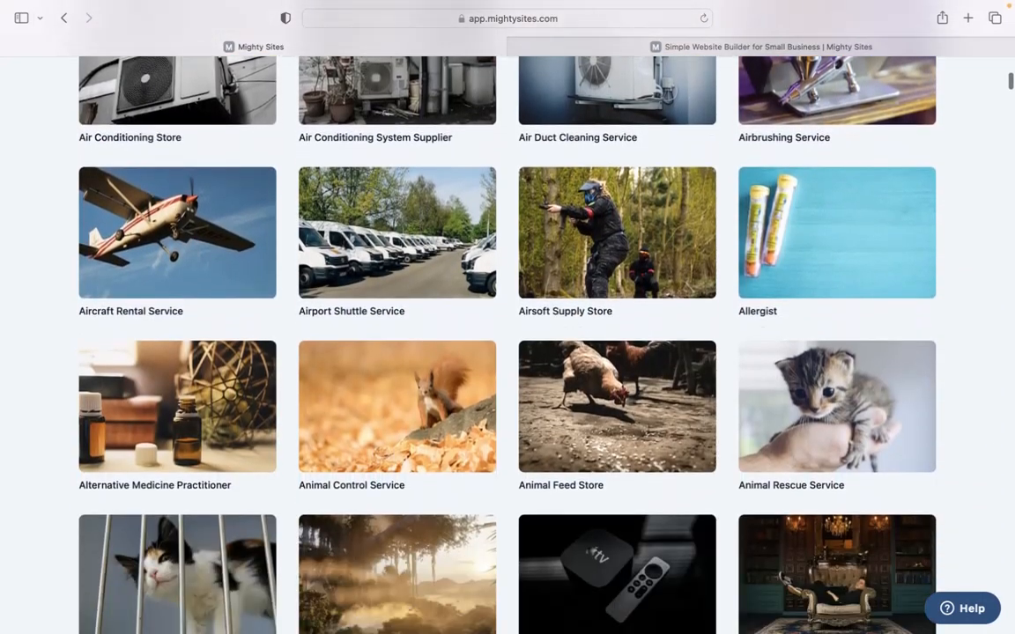
{"action": "scroll", "coordinate": [507, 344], "scroll_direction": "up", "scroll_amount": 20}
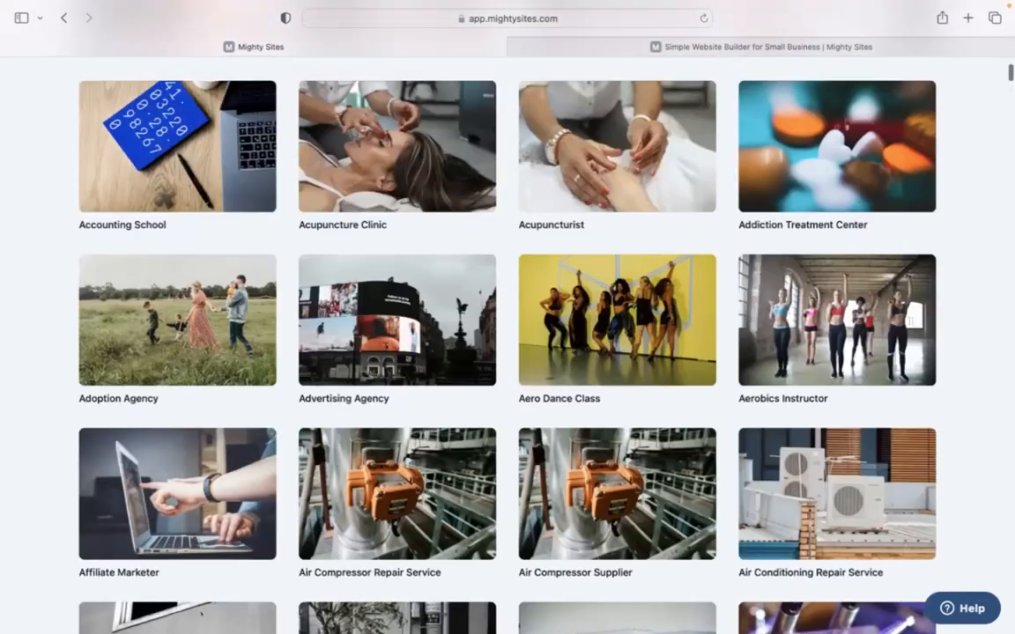
{"action": "scroll", "coordinate": [371, 261], "scroll_direction": "up", "scroll_amount": 2}
{"action": "left_click", "coordinate": [402, 276]}
{"action": "type", "text": "food seas"}
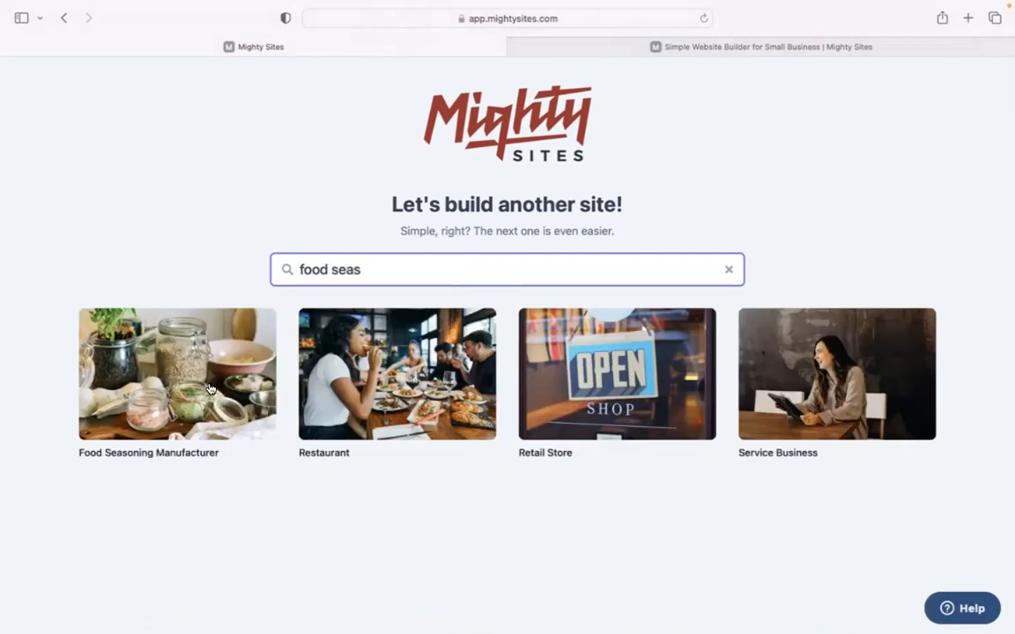
Build a Food Seasoning Manufacturer site for Epic Food Spices, Denver, Colorado, as a Service business
{"action": "left_click", "coordinate": [186, 372]}
{"action": "type", "text": "Epic Food Spices"}
{"action": "left_click", "coordinate": [349, 344]}
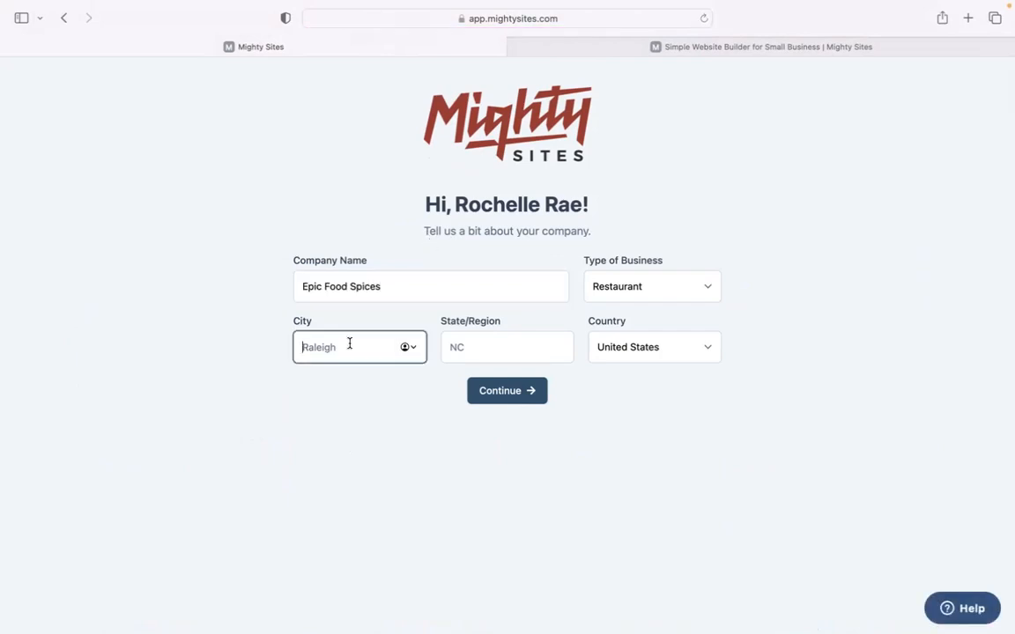
{"action": "type", "text": "Den"}
{"action": "left_click", "coordinate": [456, 344]}
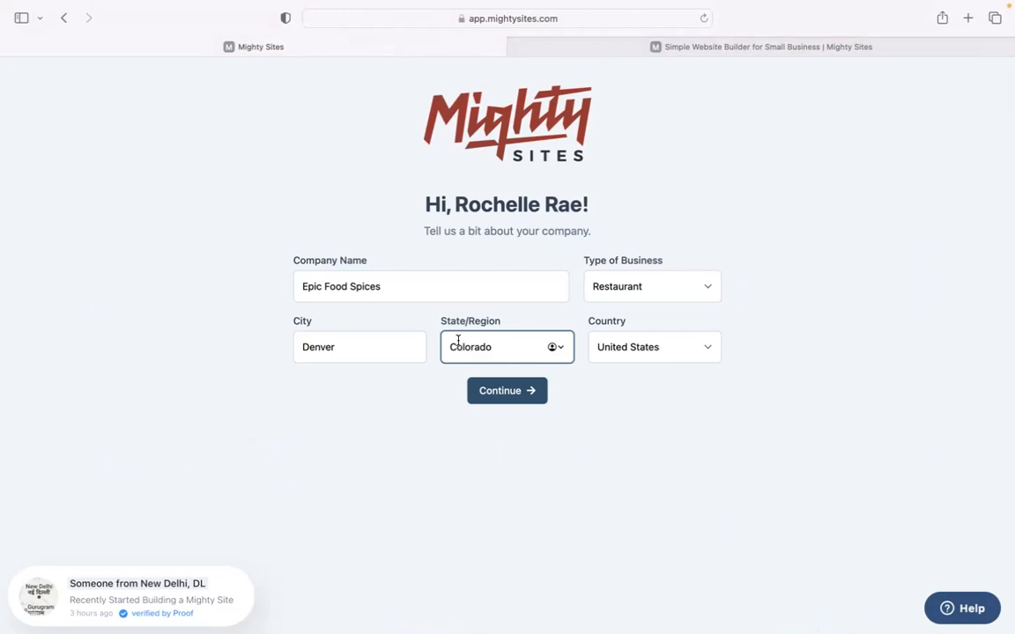
{"action": "left_click", "coordinate": [616, 287]}
{"action": "left_click", "coordinate": [623, 312]}
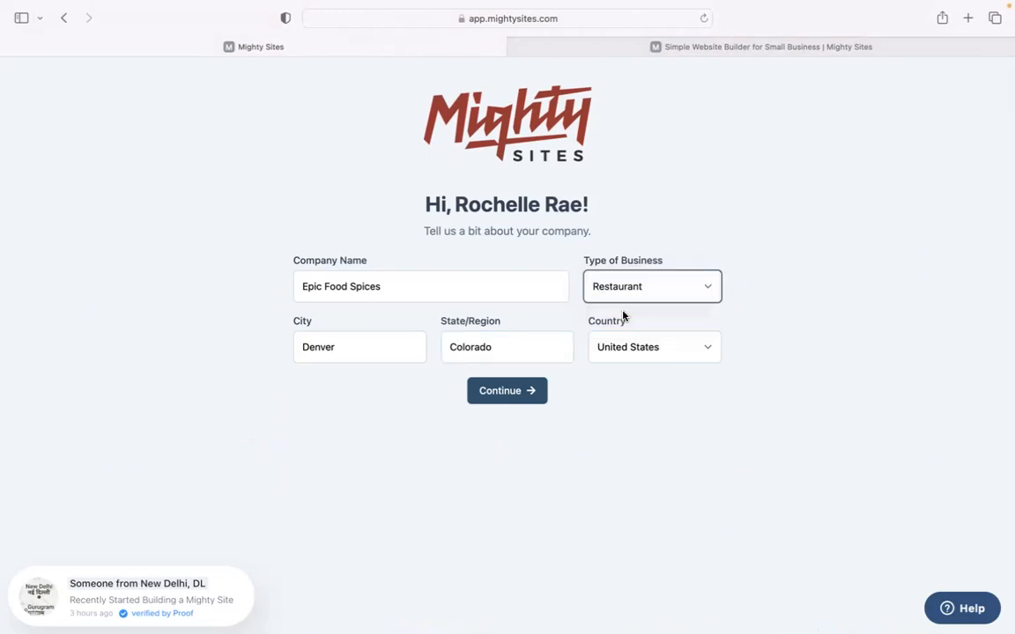
{"action": "left_click", "coordinate": [534, 391]}
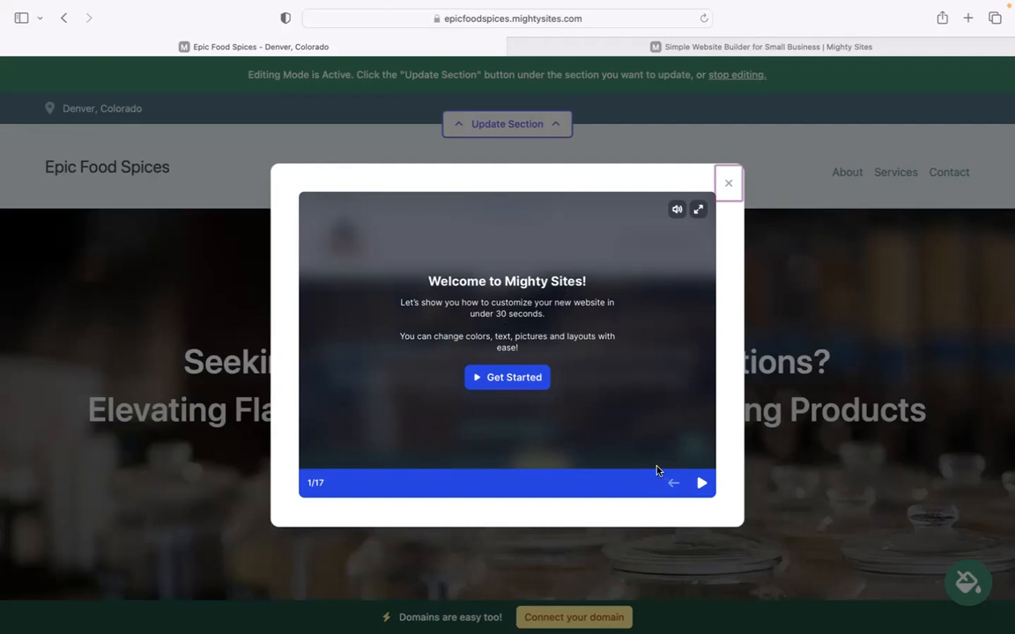
Step through the welcome tutorial and close it
{"action": "left_click", "coordinate": [701, 484]}
{"action": "left_click", "coordinate": [701, 484]}
{"action": "left_click", "coordinate": [701, 483]}
{"action": "left_click", "coordinate": [700, 483]}
{"action": "left_click", "coordinate": [700, 484]}
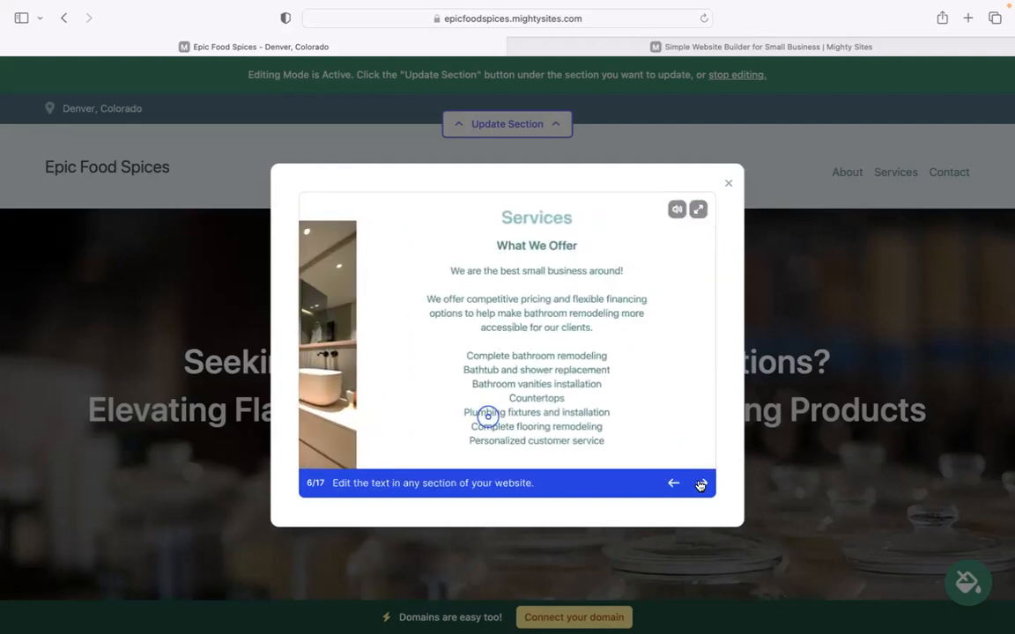
{"action": "left_click", "coordinate": [700, 484]}
{"action": "left_click", "coordinate": [727, 184]}
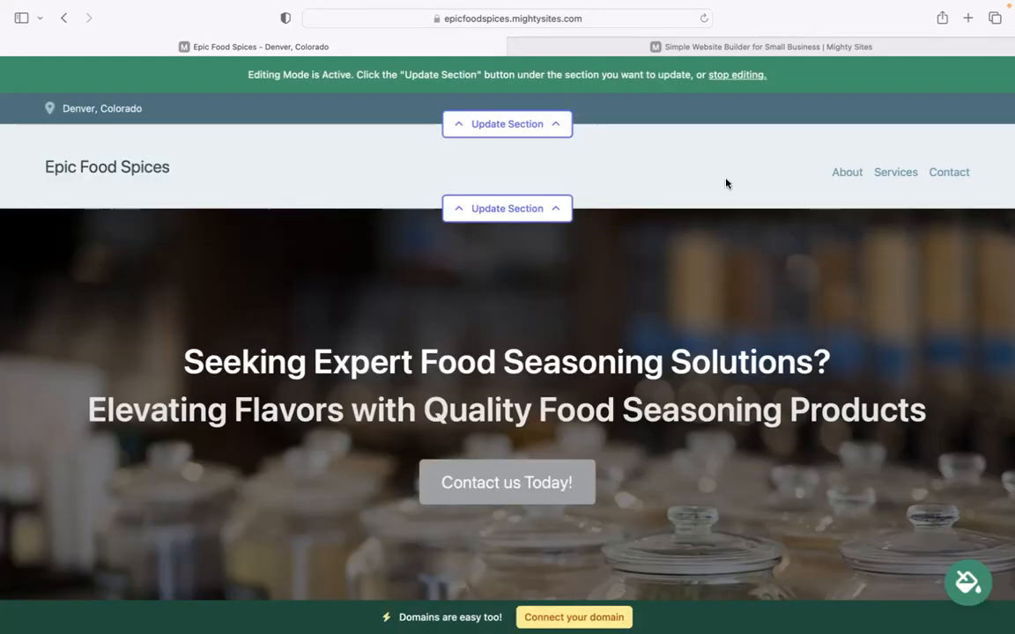
{"action": "scroll", "coordinate": [594, 340], "scroll_direction": "down", "scroll_amount": 3}
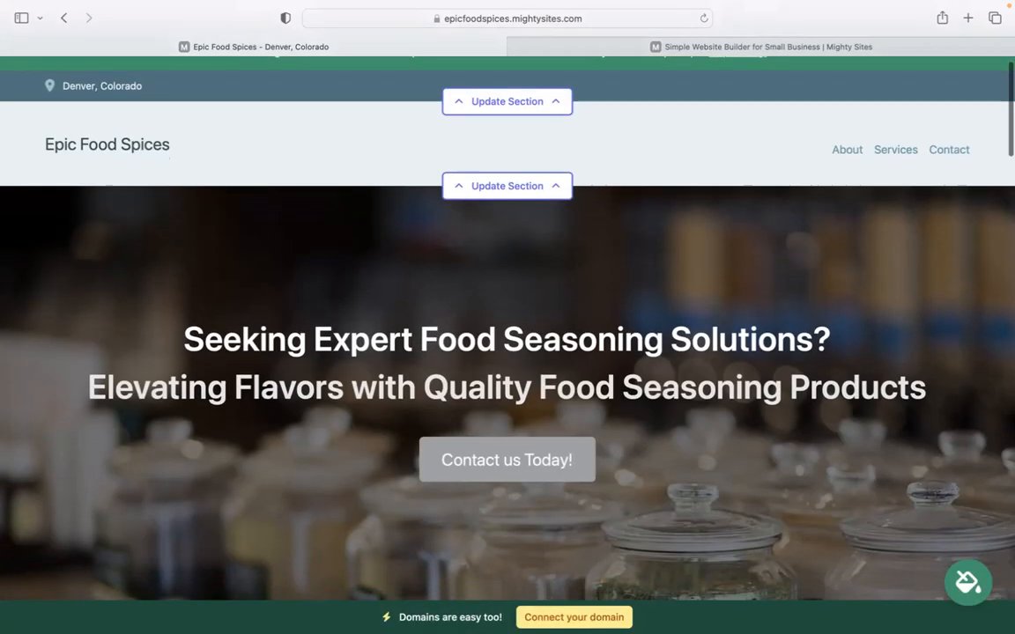
{"action": "scroll", "coordinate": [508, 340], "scroll_direction": "down", "scroll_amount": 1}
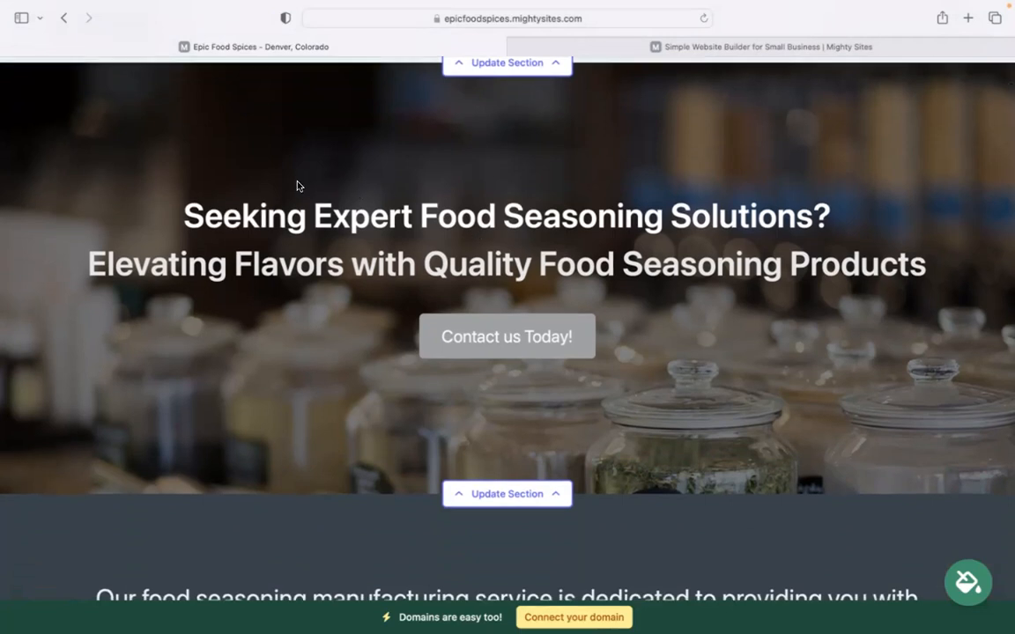
{"action": "triple_click", "coordinate": [691, 245]}
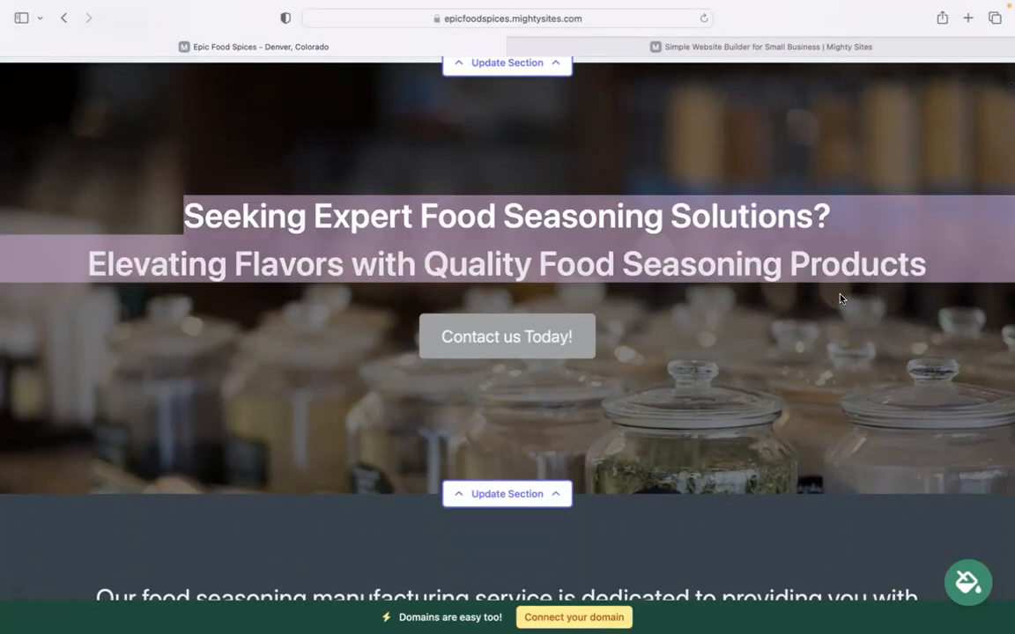
{"action": "left_click", "coordinate": [853, 310]}
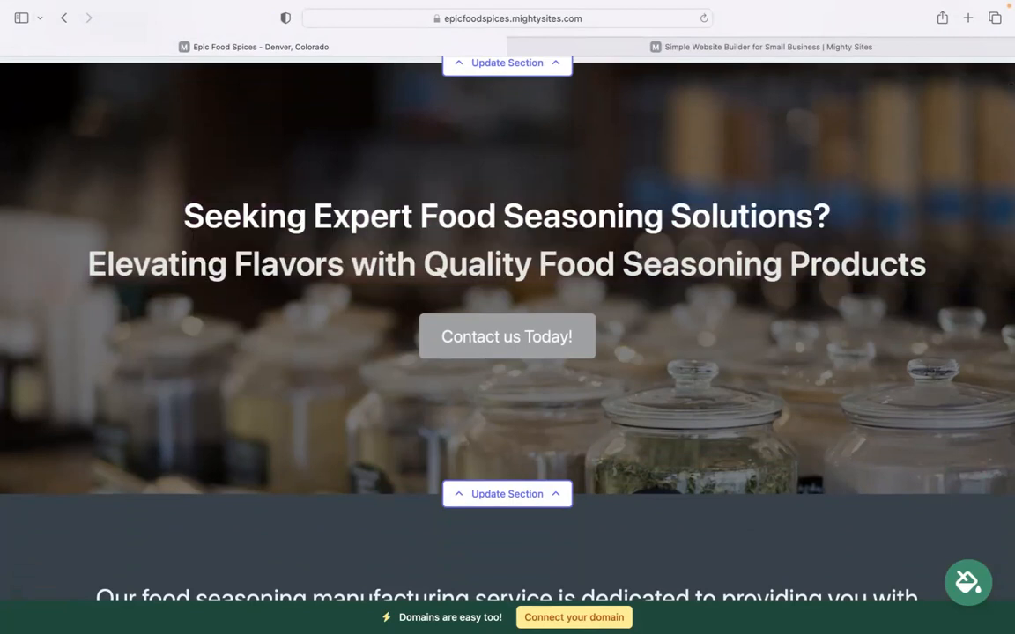
{"action": "scroll", "coordinate": [507, 326], "scroll_direction": "down", "scroll_amount": 5}
{"action": "scroll", "coordinate": [814, 198], "scroll_direction": "up", "scroll_amount": 3}
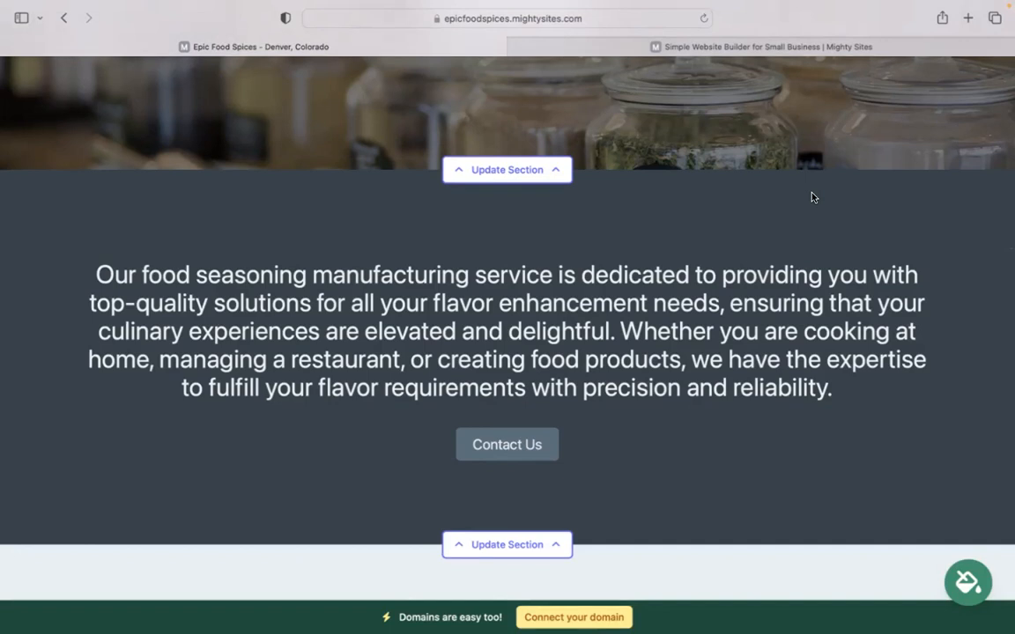
{"action": "scroll", "coordinate": [814, 198], "scroll_direction": "down", "scroll_amount": 5}
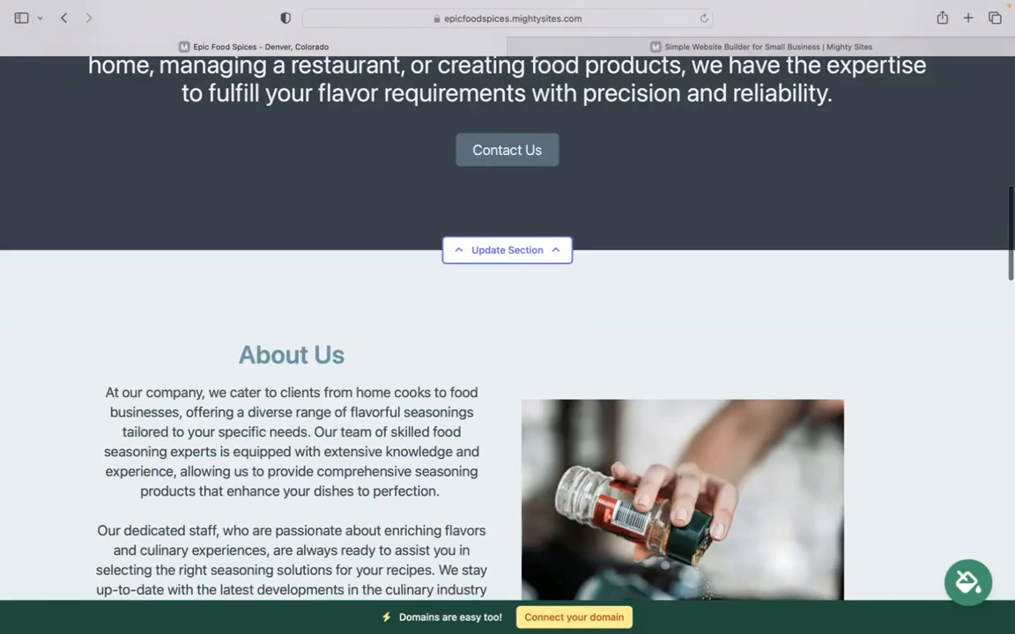
{"action": "scroll", "coordinate": [668, 112], "scroll_direction": "down", "scroll_amount": 3}
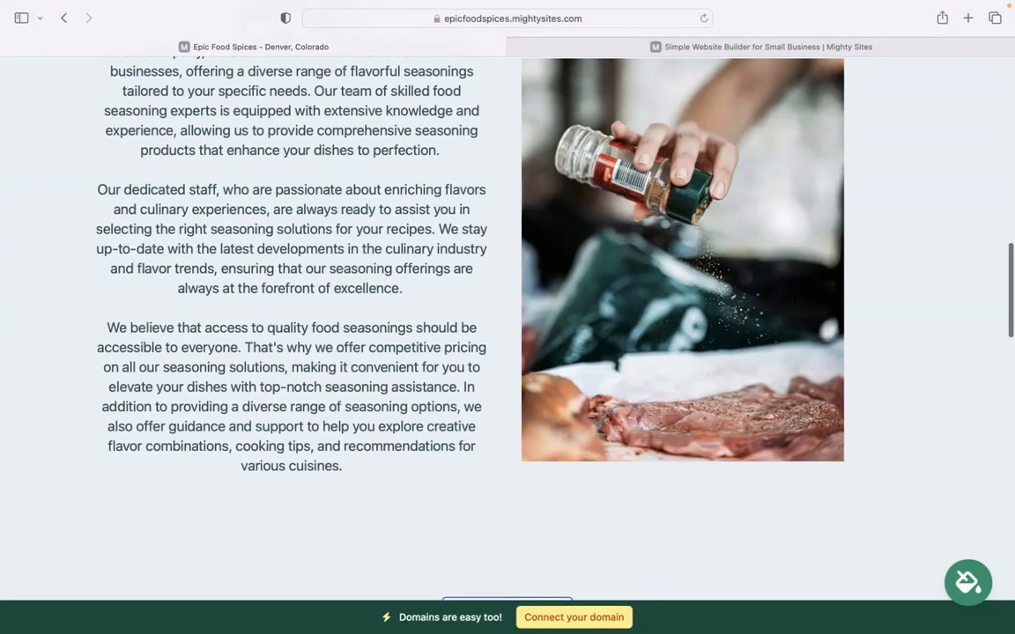
{"action": "scroll", "coordinate": [682, 264], "scroll_direction": "up", "scroll_amount": 1}
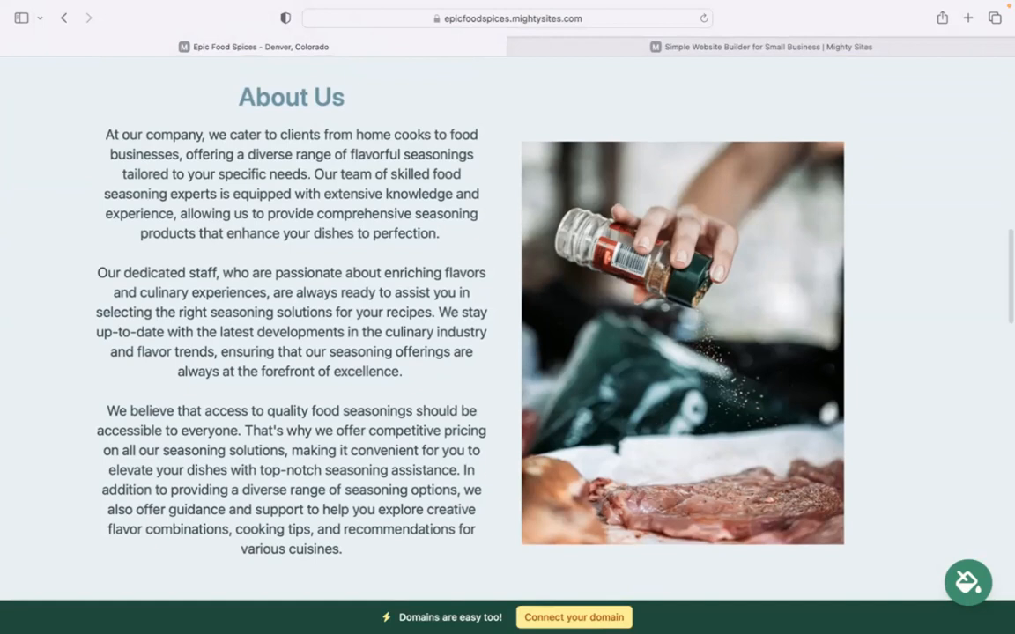
{"action": "left_click_drag", "start_coordinate": [102, 134], "coordinate": [381, 553]}
{"action": "left_click", "coordinate": [381, 553]}
{"action": "scroll", "coordinate": [380, 553], "scroll_direction": "down", "scroll_amount": 5}
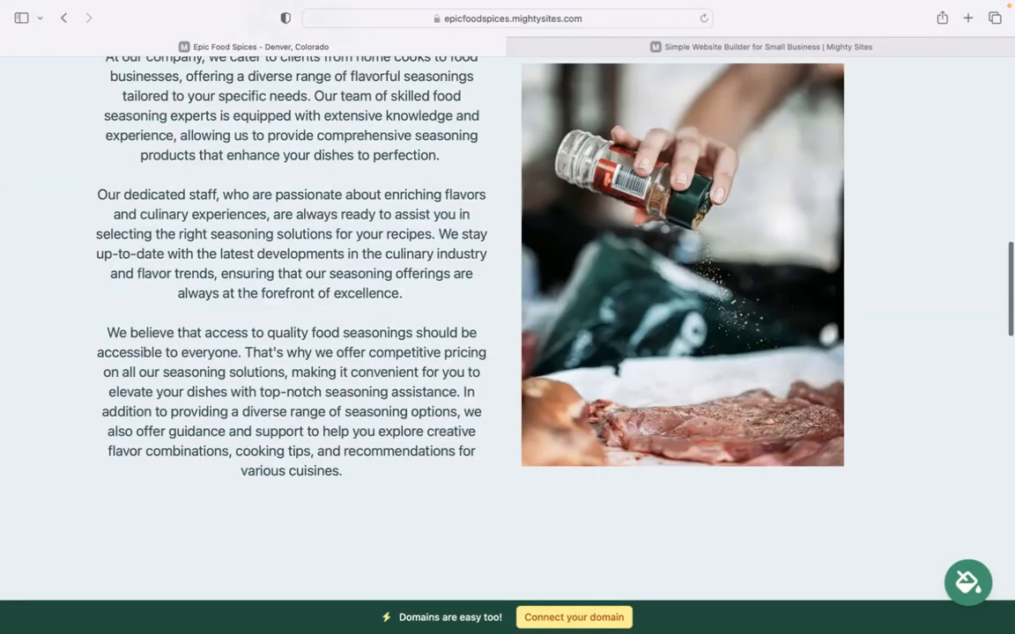
{"action": "scroll", "coordinate": [729, 451], "scroll_direction": "down", "scroll_amount": 5}
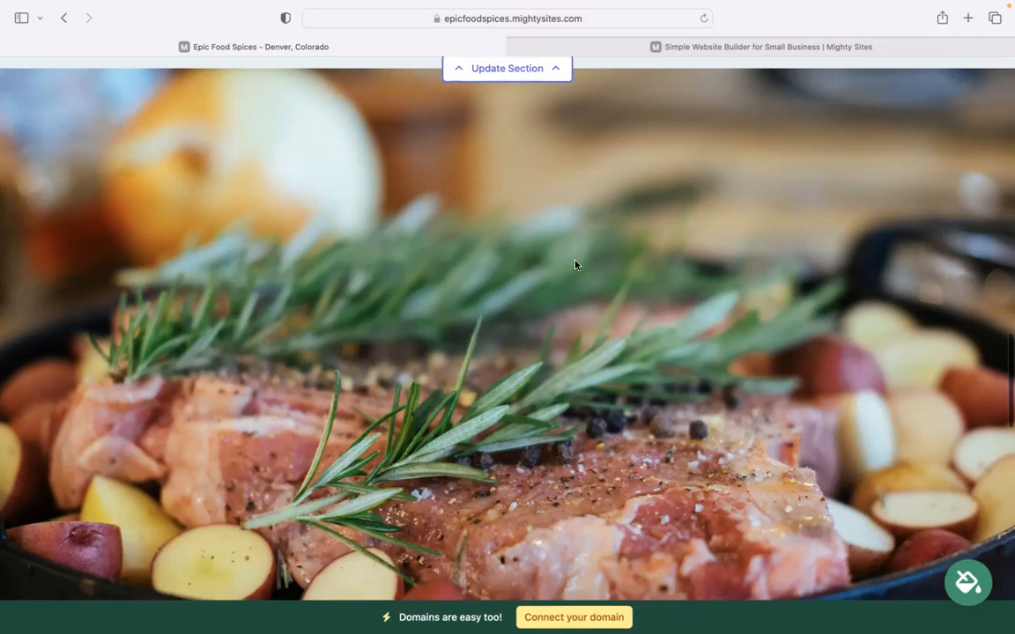
{"action": "scroll", "coordinate": [573, 263], "scroll_direction": "down", "scroll_amount": 5}
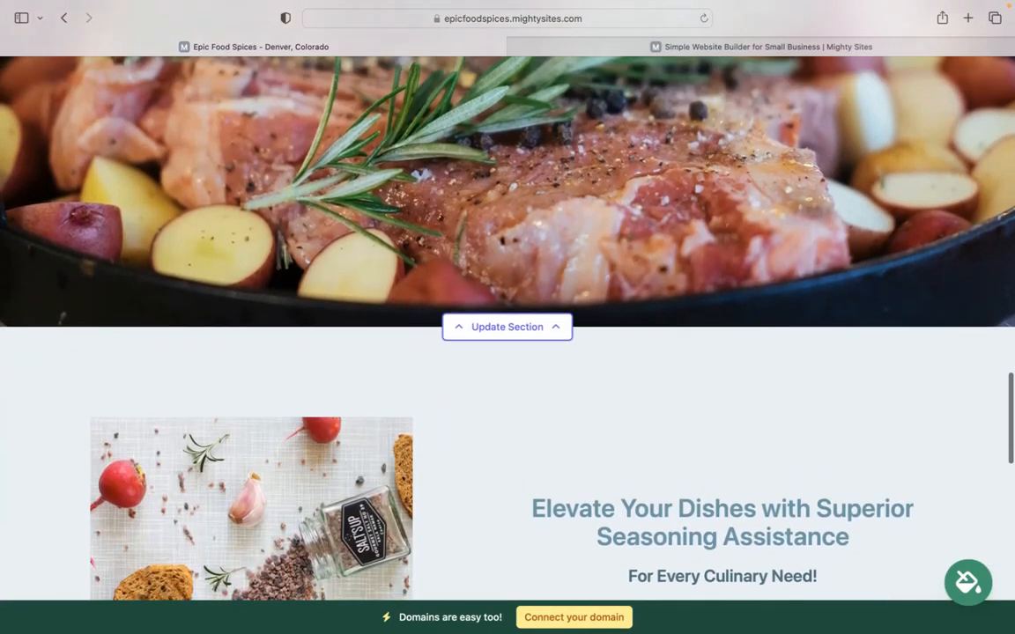
{"action": "scroll", "coordinate": [379, 252], "scroll_direction": "down", "scroll_amount": 5}
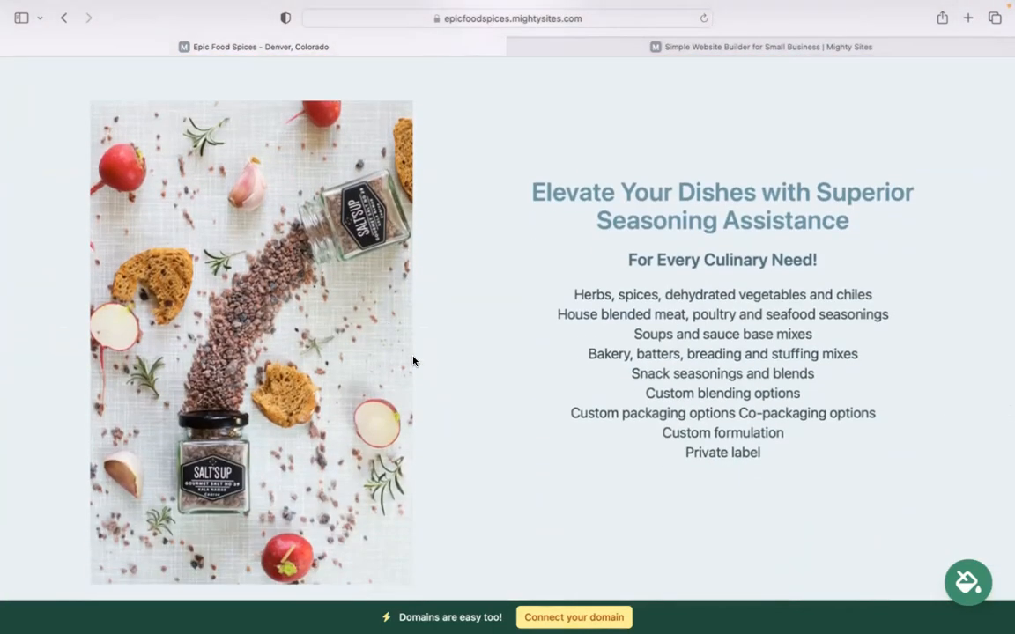
{"action": "scroll", "coordinate": [413, 360], "scroll_direction": "down", "scroll_amount": 1}
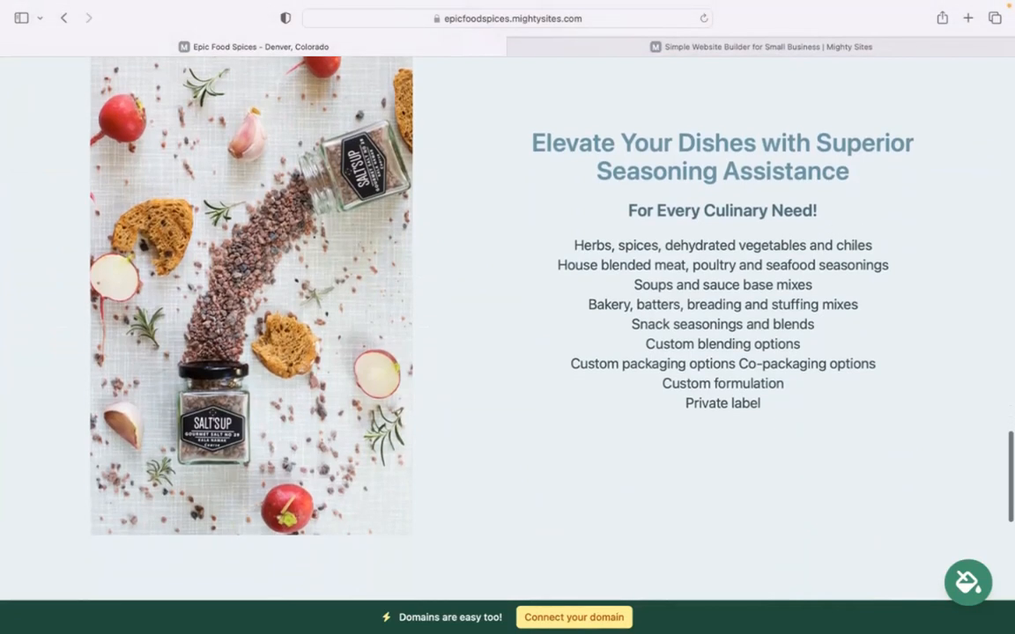
{"action": "scroll", "coordinate": [507, 308], "scroll_direction": "down", "scroll_amount": 5}
{"action": "scroll", "coordinate": [507, 309], "scroll_direction": "up", "scroll_amount": 4}
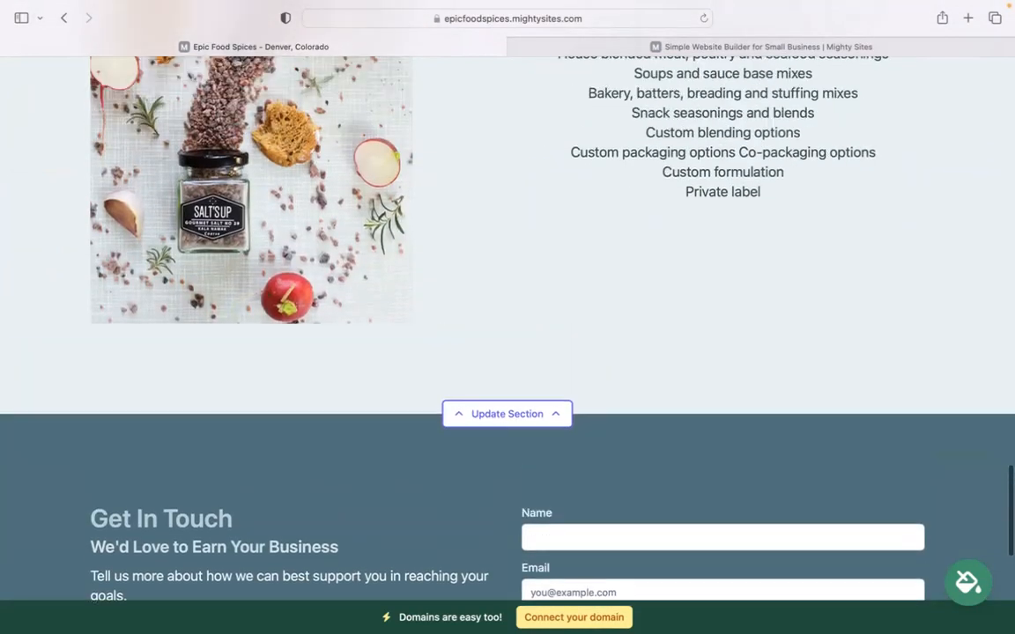
{"action": "scroll", "coordinate": [469, 374], "scroll_direction": "up", "scroll_amount": 4}
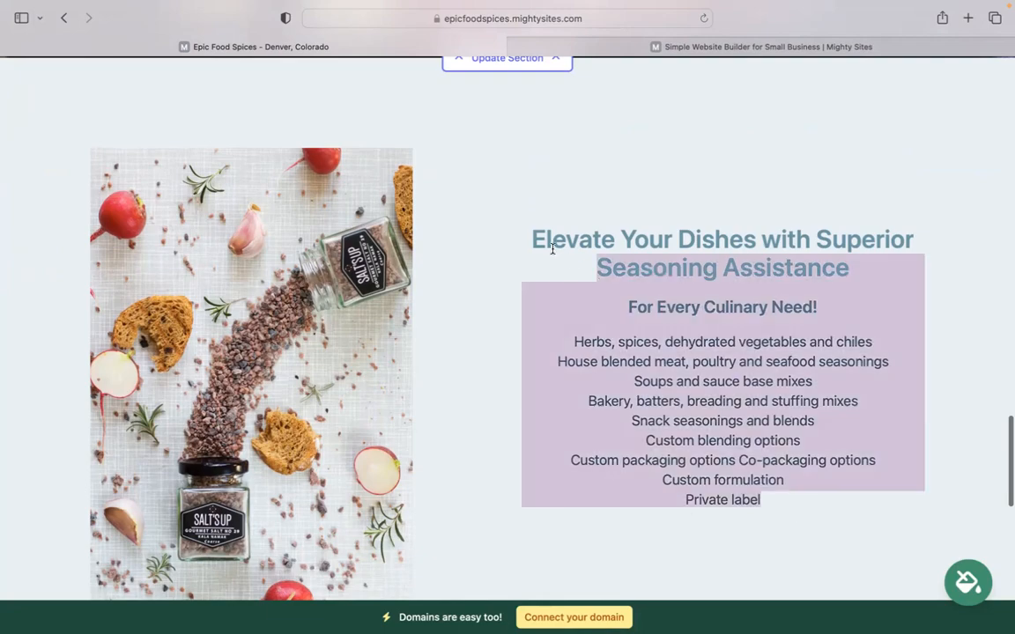
{"action": "scroll", "coordinate": [529, 217], "scroll_direction": "up", "scroll_amount": 20}
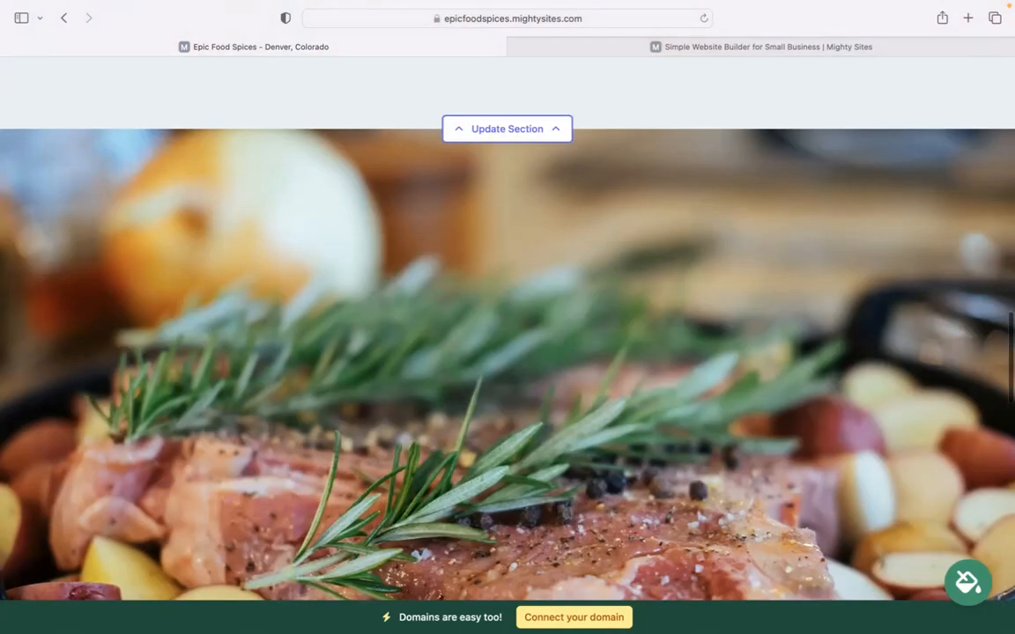
{"action": "scroll", "coordinate": [534, 219], "scroll_direction": "up", "scroll_amount": 20}
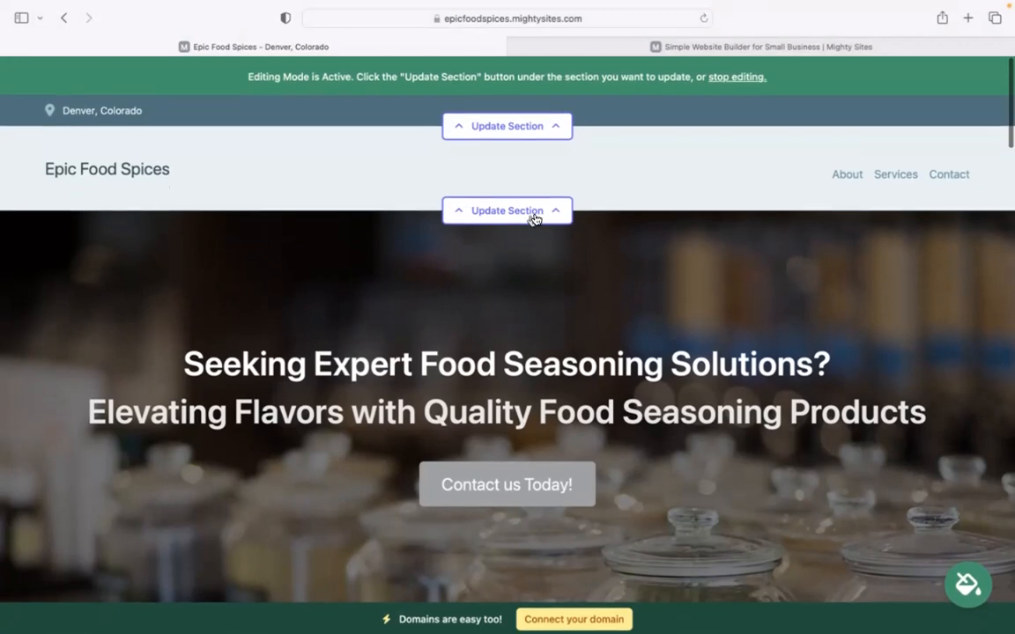
Enter the organization e-mail in the location details and show it on the site
{"action": "left_click", "coordinate": [535, 124]}
{"action": "left_click", "coordinate": [514, 236]}
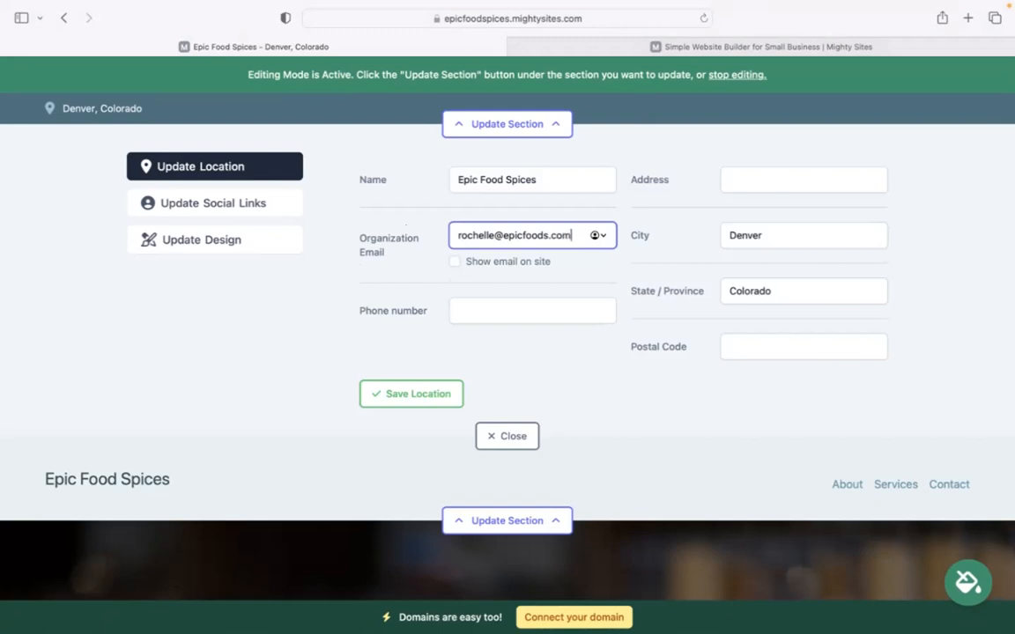
{"action": "left_click", "coordinate": [454, 262]}
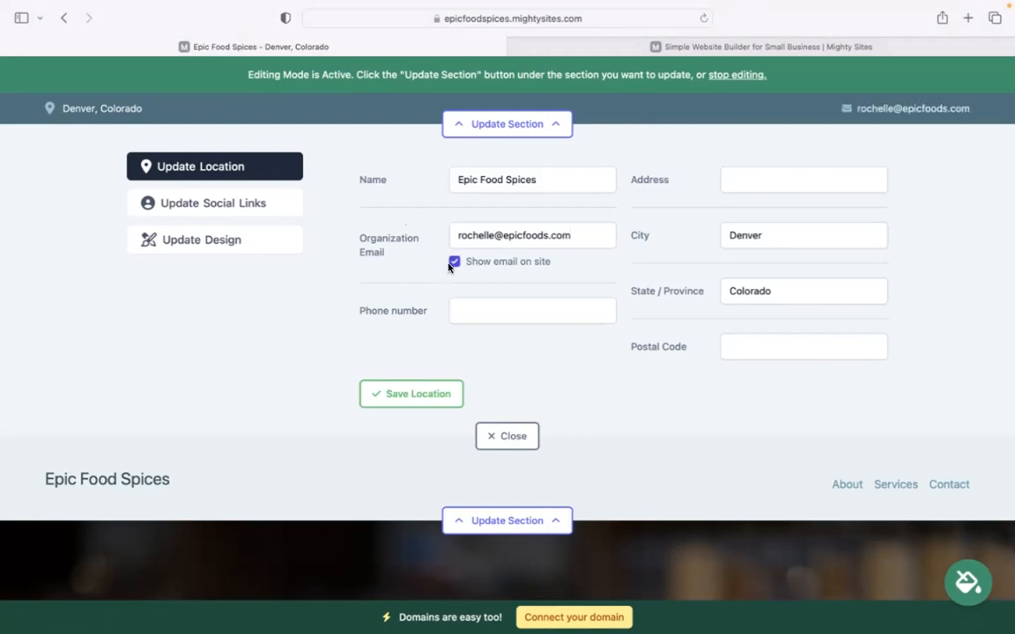
Fill in the business phone number, street address and postal code, then save the location
{"action": "left_click", "coordinate": [448, 320]}
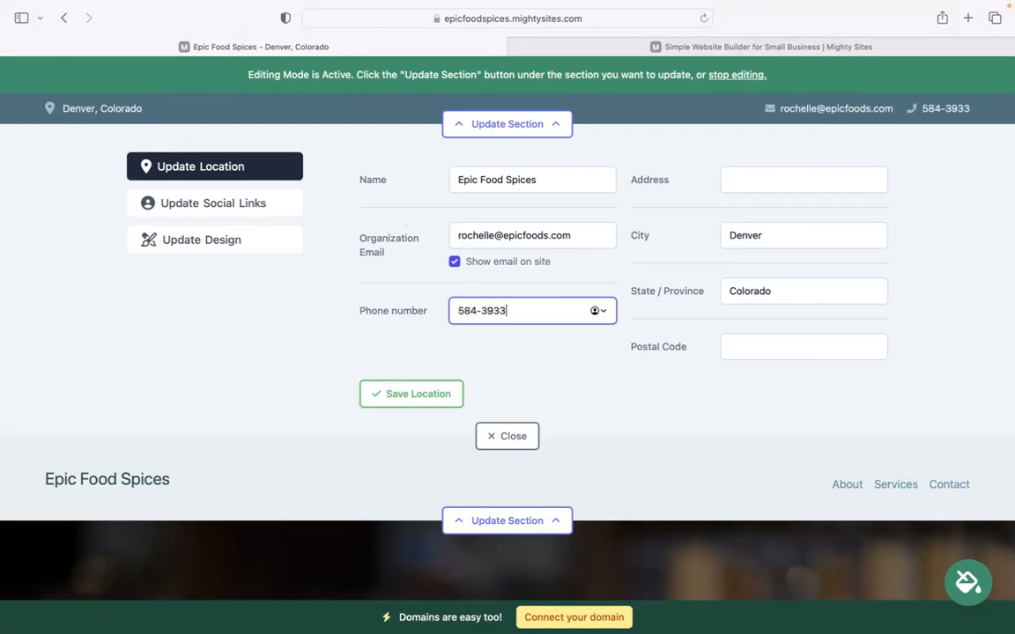
{"action": "left_click", "coordinate": [761, 180]}
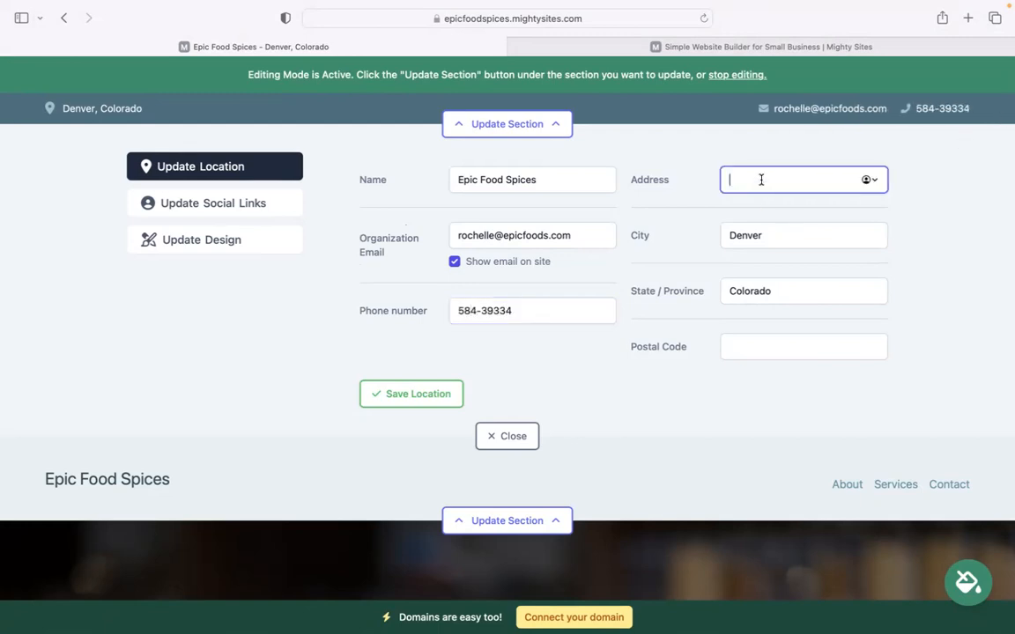
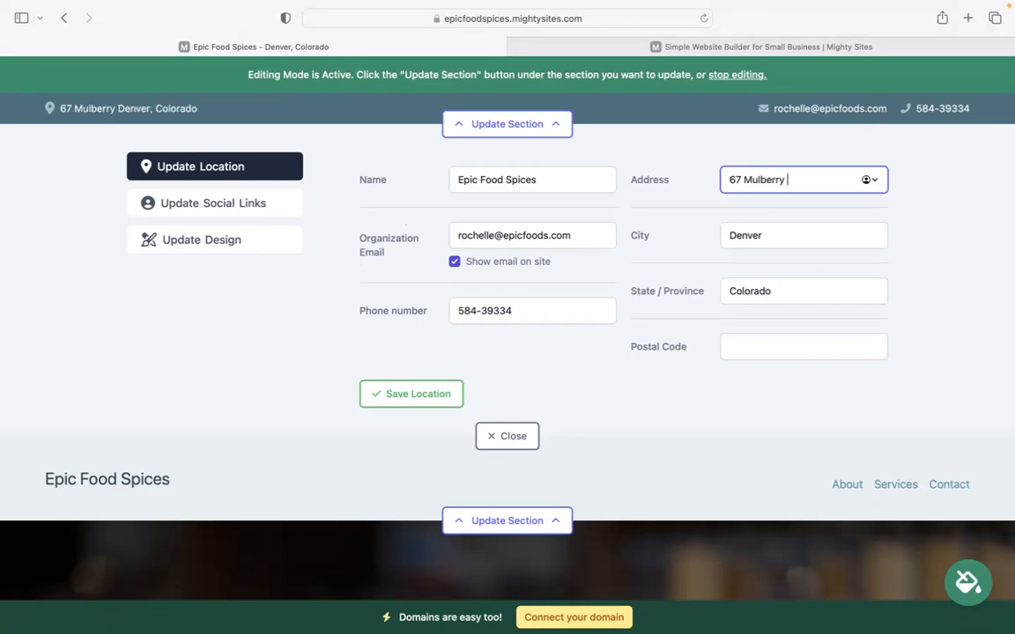
{"action": "left_click", "coordinate": [740, 346]}
{"action": "type", "text": "4948"}
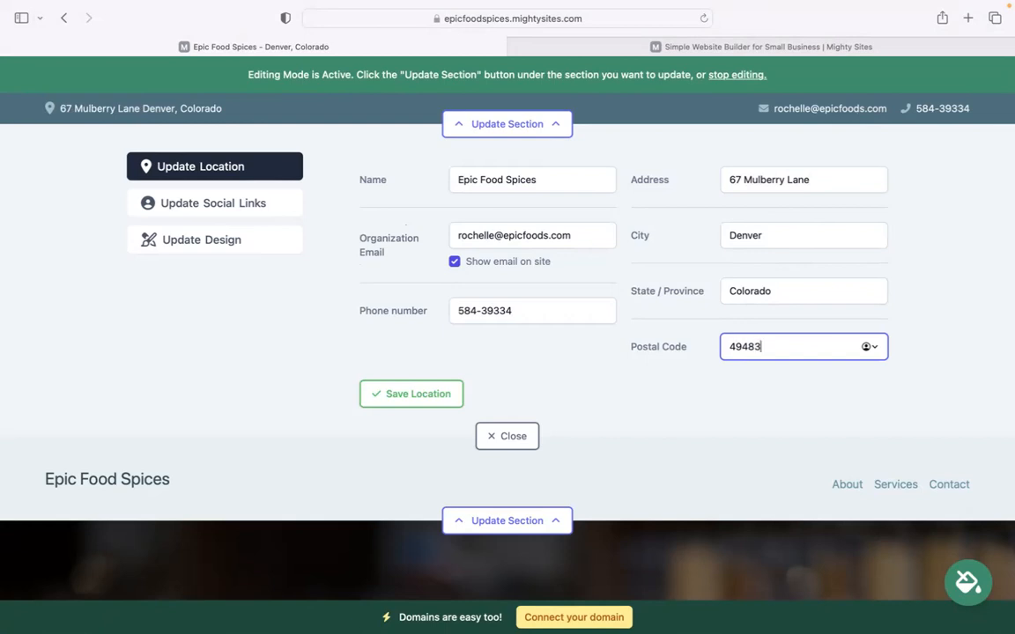
{"action": "type", "text": "3"}
{"action": "left_click", "coordinate": [416, 394]}
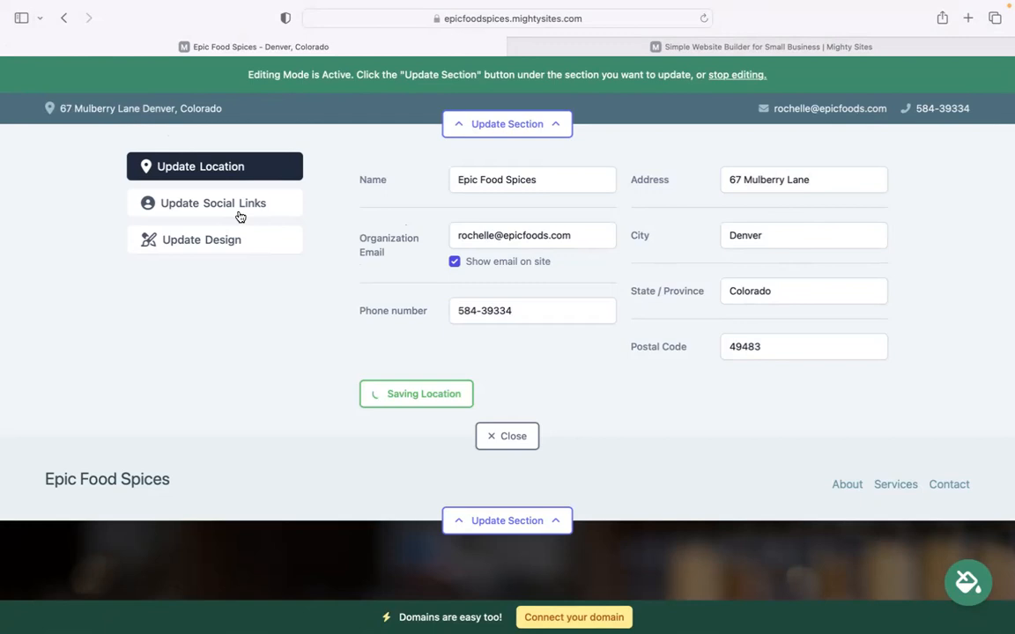
Look over the empty social link fields, then close the header details editor
{"action": "left_click", "coordinate": [240, 217]}
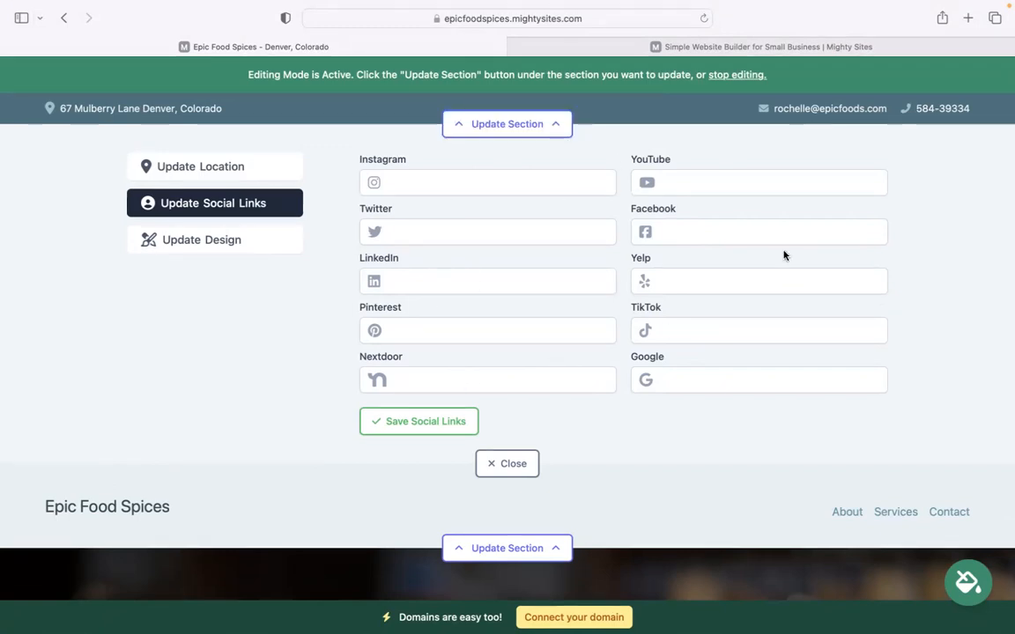
{"action": "left_click", "coordinate": [525, 462]}
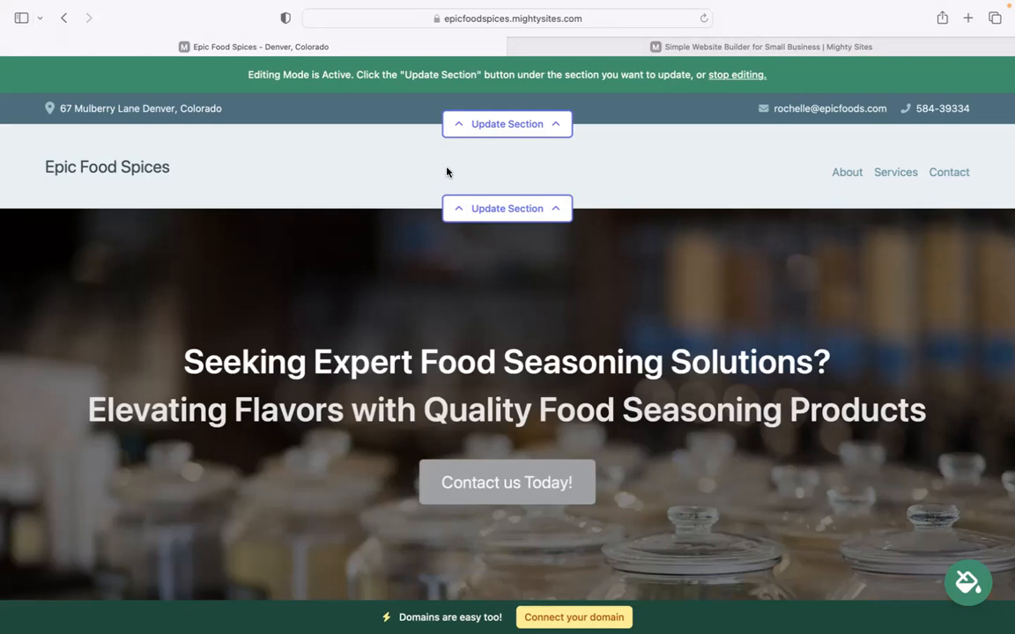
Upload the Mighty Sites logo PNG as the header logo and save it
{"action": "left_click", "coordinate": [450, 215]}
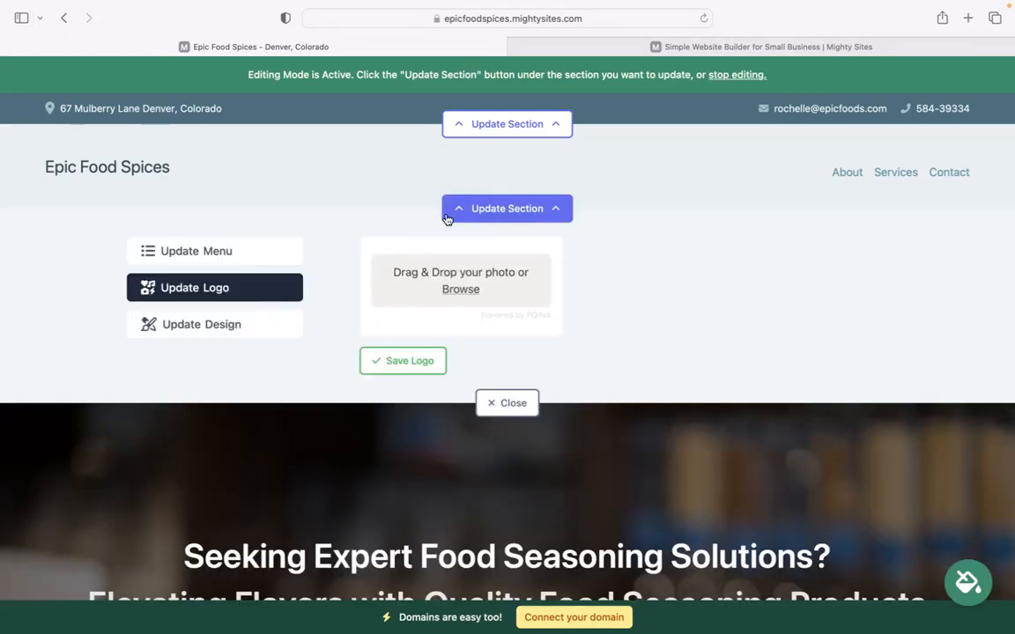
{"action": "left_click", "coordinate": [460, 289]}
{"action": "left_click", "coordinate": [438, 366]}
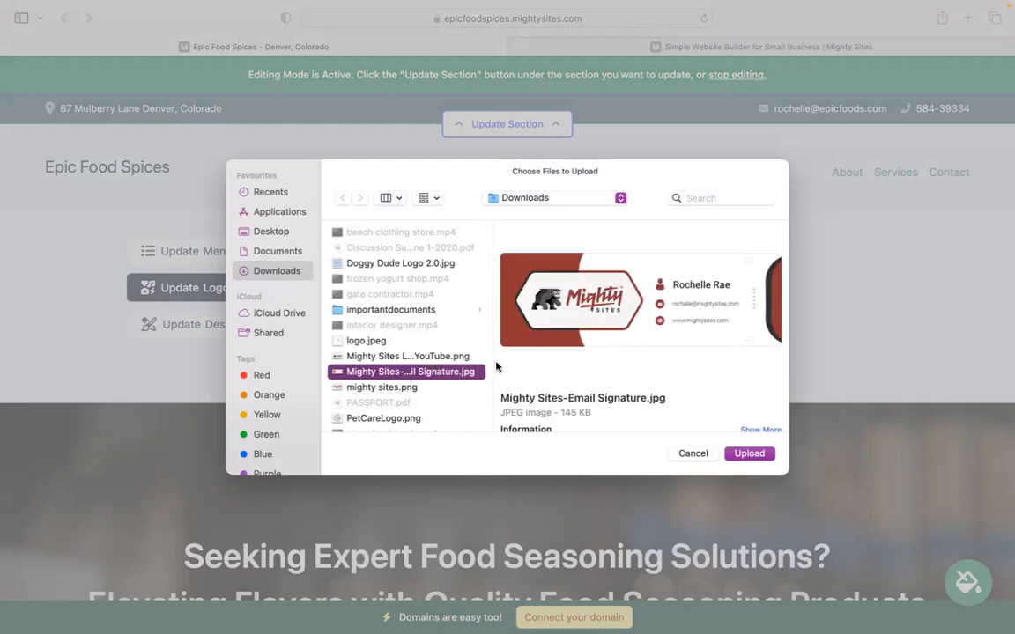
{"action": "left_click", "coordinate": [445, 356]}
{"action": "left_click", "coordinate": [751, 455]}
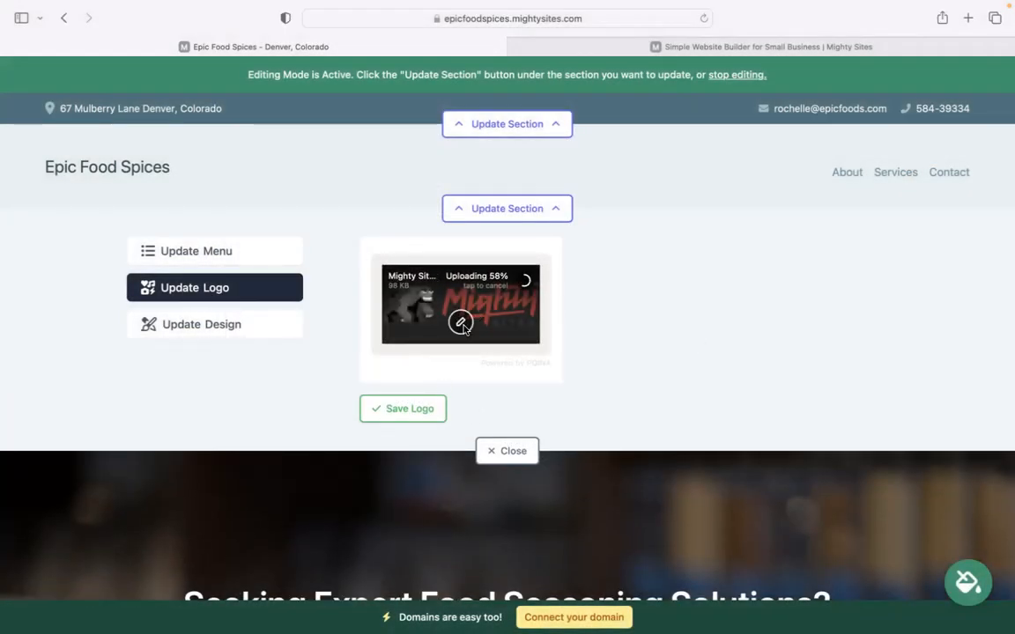
{"action": "left_click", "coordinate": [412, 420]}
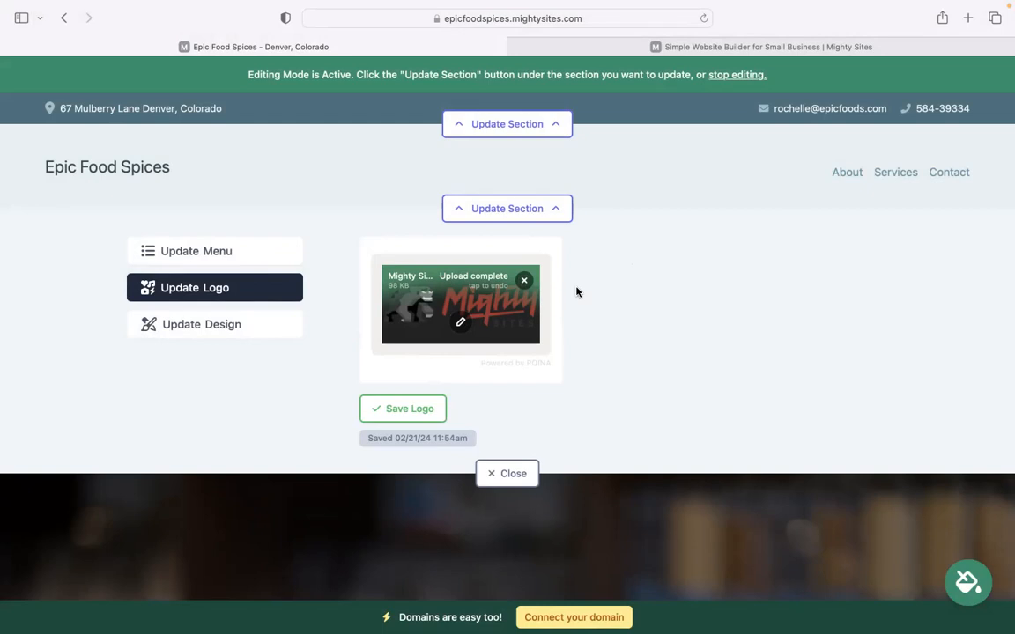
{"action": "left_click", "coordinate": [407, 407]}
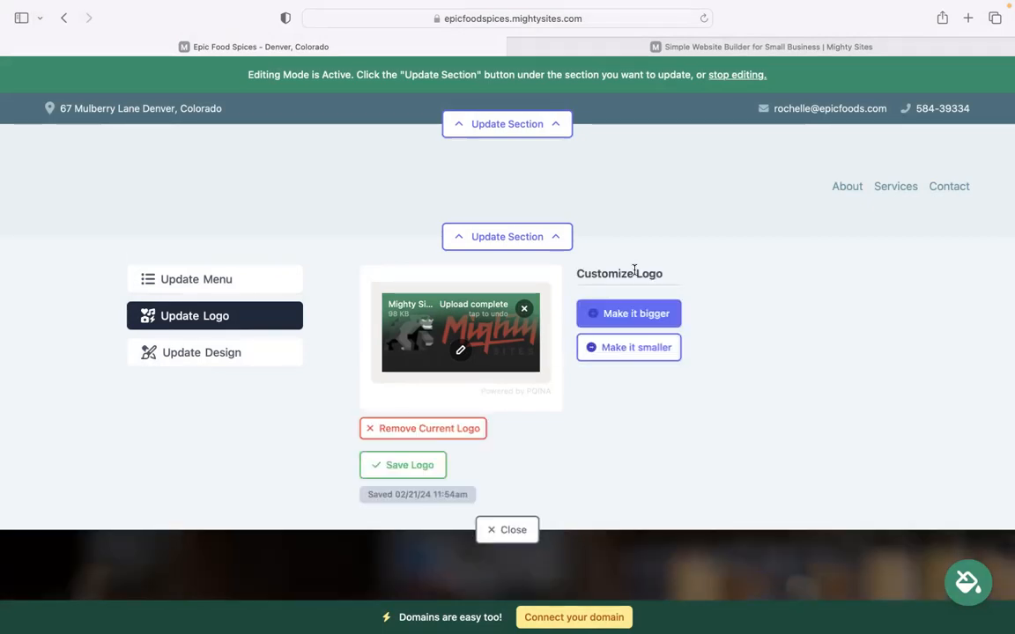
{"action": "left_click", "coordinate": [514, 531]}
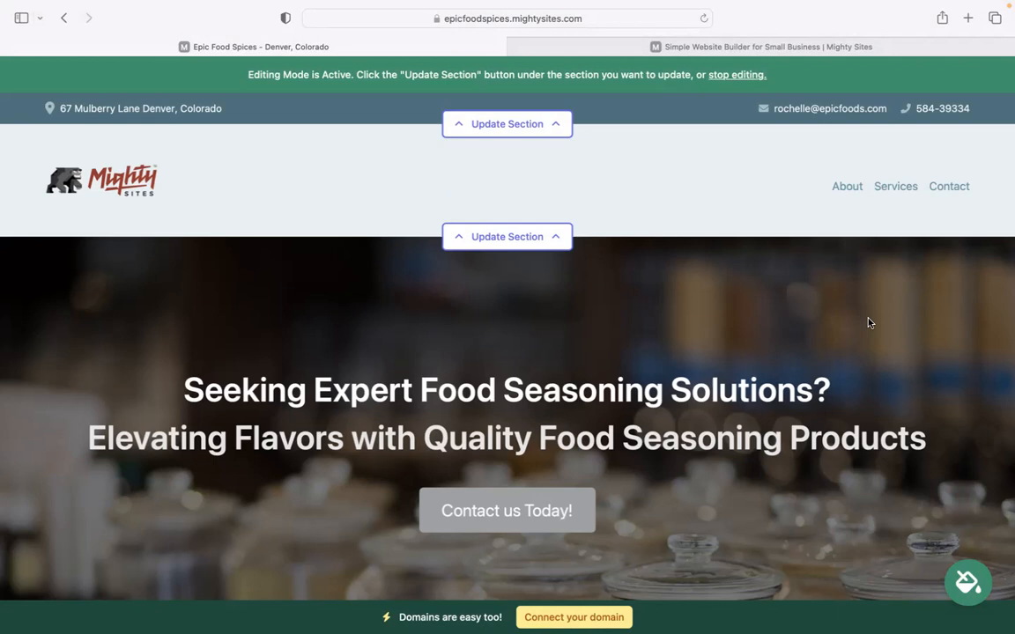
Choose the teal swatch from the next set of themes and save it for the site
{"action": "scroll", "coordinate": [868, 319], "scroll_direction": "down", "scroll_amount": 5}
{"action": "scroll", "coordinate": [874, 529], "scroll_direction": "down", "scroll_amount": 1}
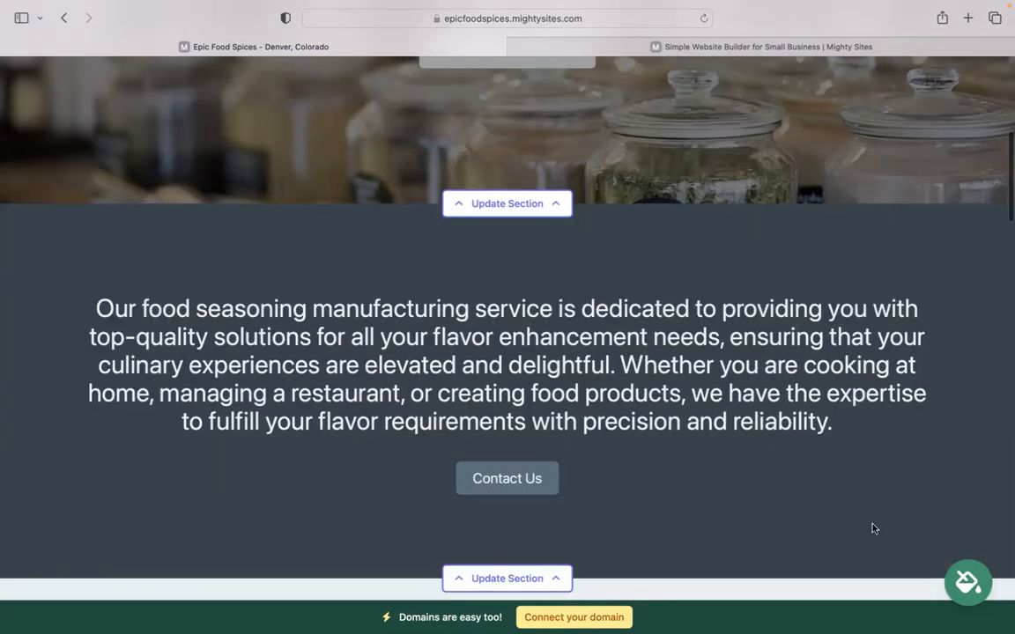
{"action": "left_click", "coordinate": [948, 578]}
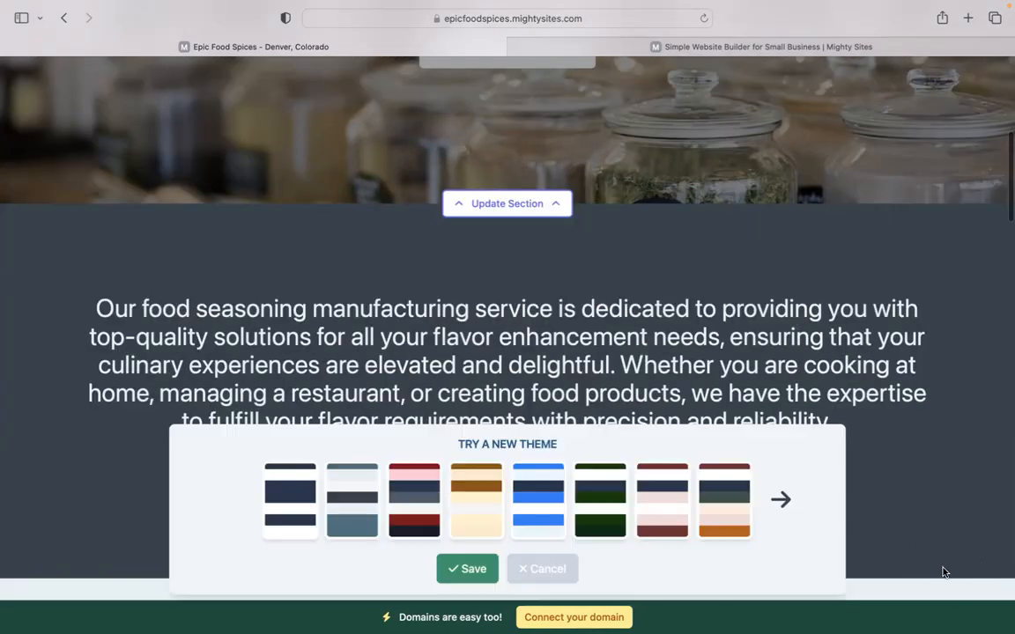
{"action": "left_click", "coordinate": [781, 500]}
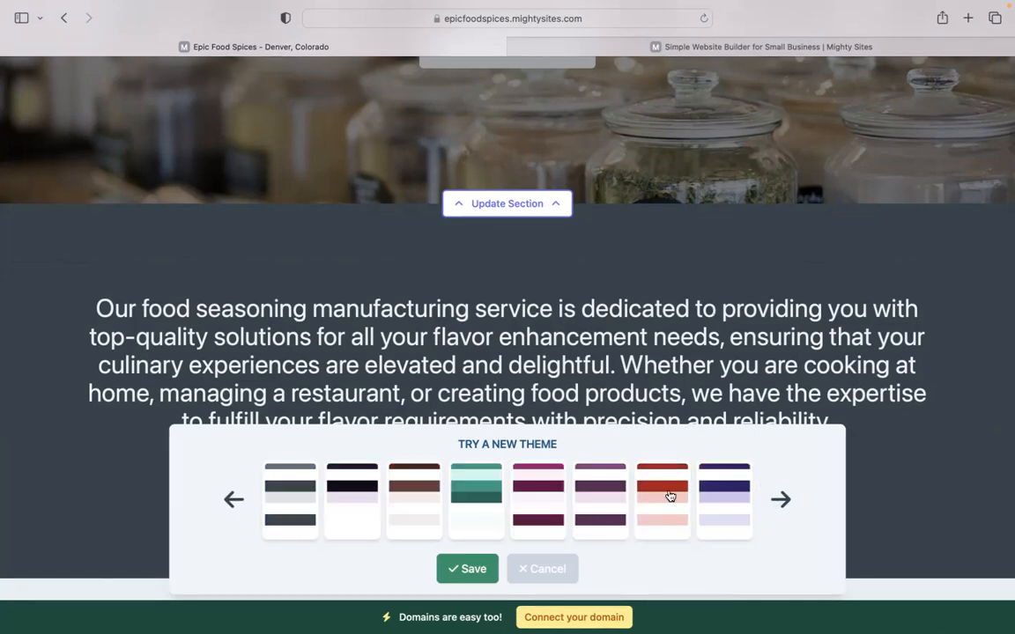
{"action": "left_click", "coordinate": [490, 488]}
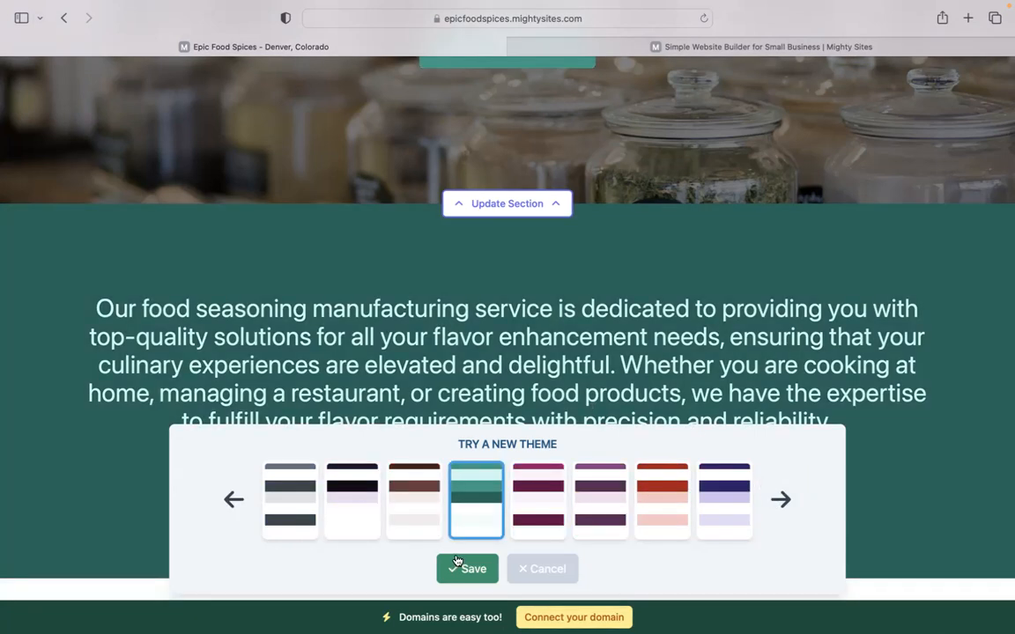
{"action": "left_click", "coordinate": [467, 568]}
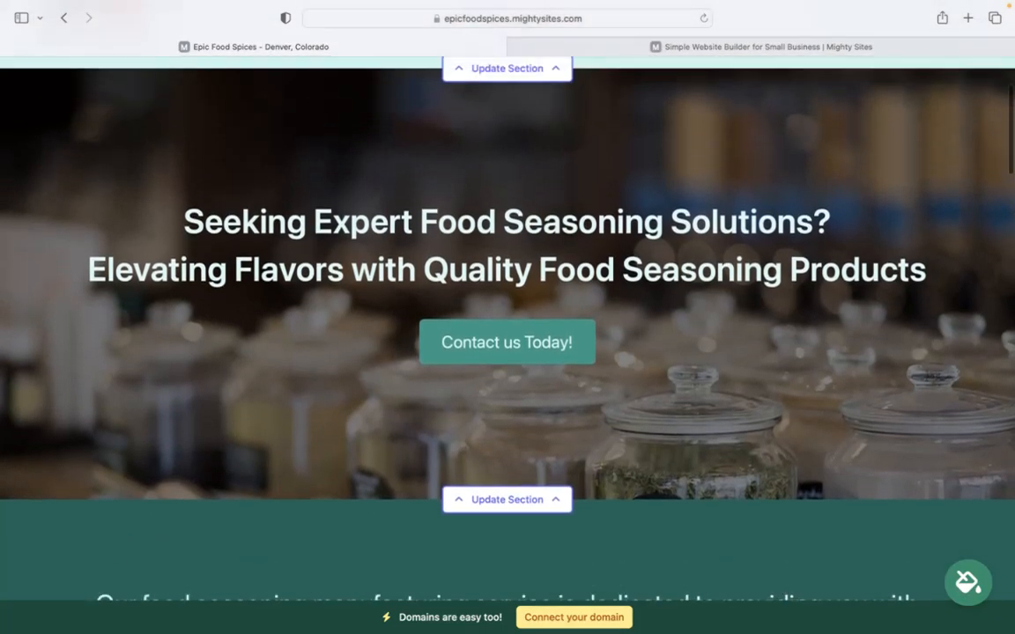
Open the hero banner's section editor and review its image options
{"action": "scroll", "coordinate": [338, 206], "scroll_direction": "down", "scroll_amount": 3}
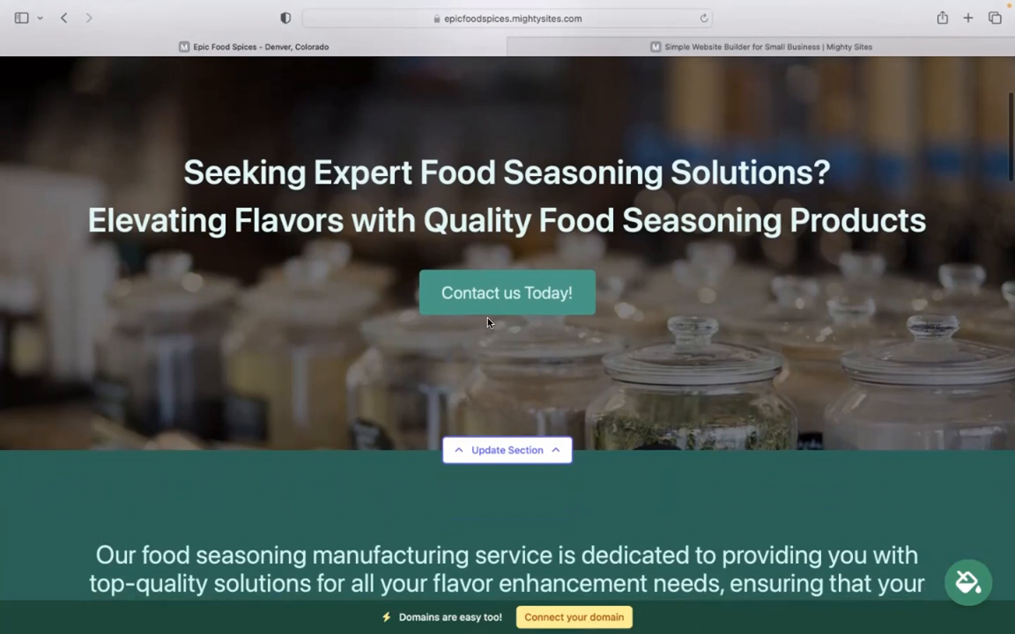
{"action": "left_click", "coordinate": [506, 451]}
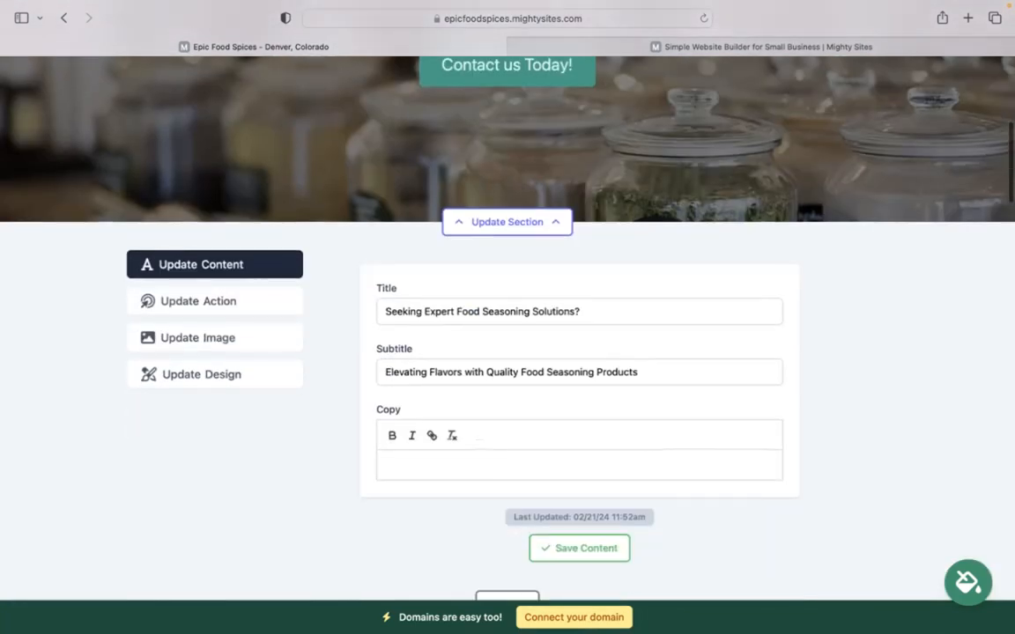
{"action": "left_click", "coordinate": [240, 324]}
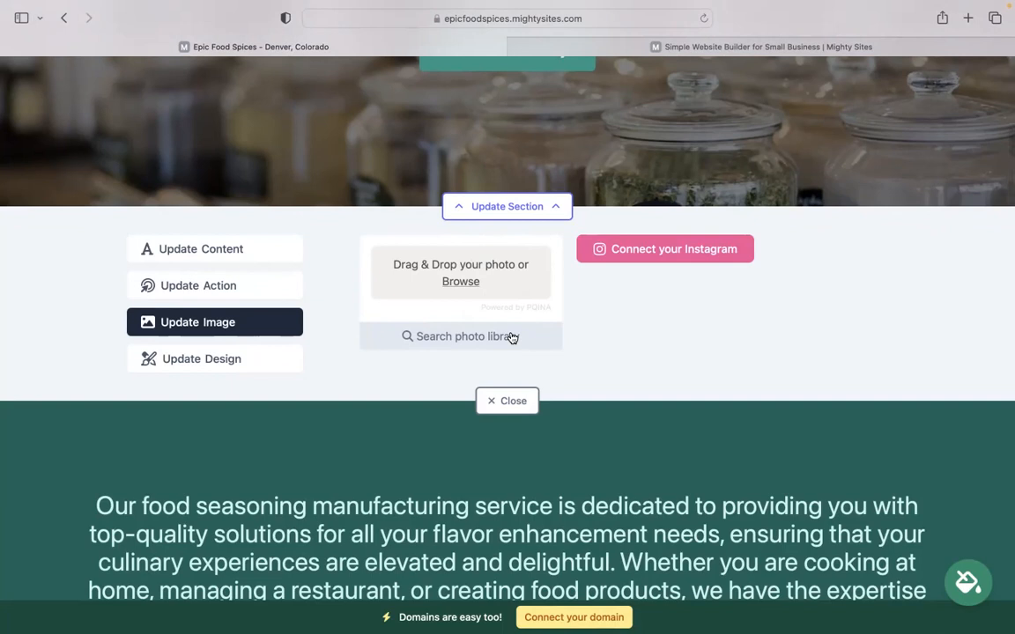
{"action": "scroll", "coordinate": [667, 283], "scroll_direction": "up", "scroll_amount": 1}
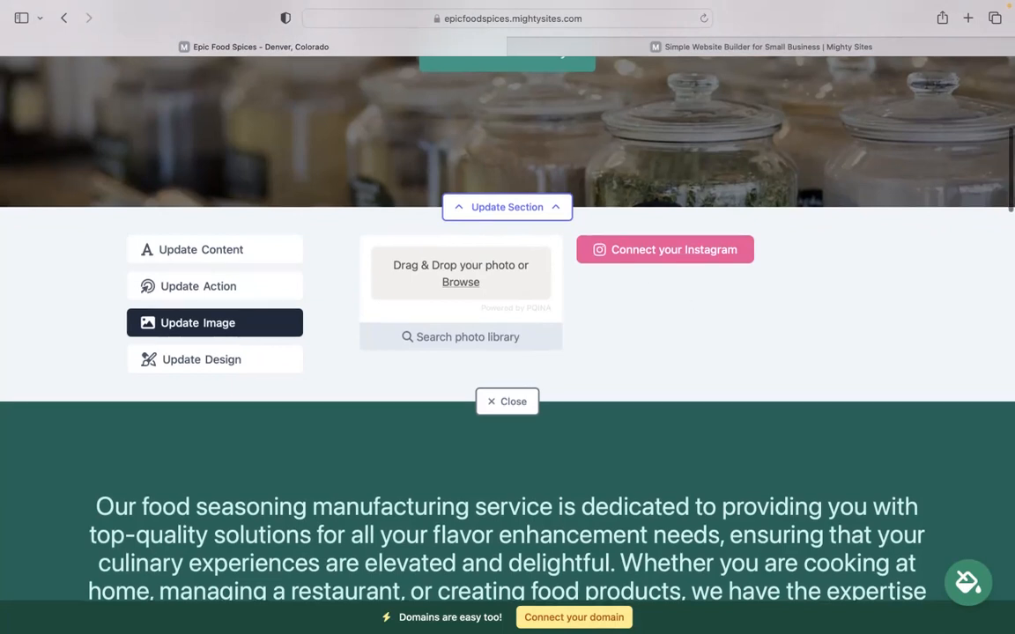
{"action": "scroll", "coordinate": [642, 395], "scroll_direction": "up", "scroll_amount": 2}
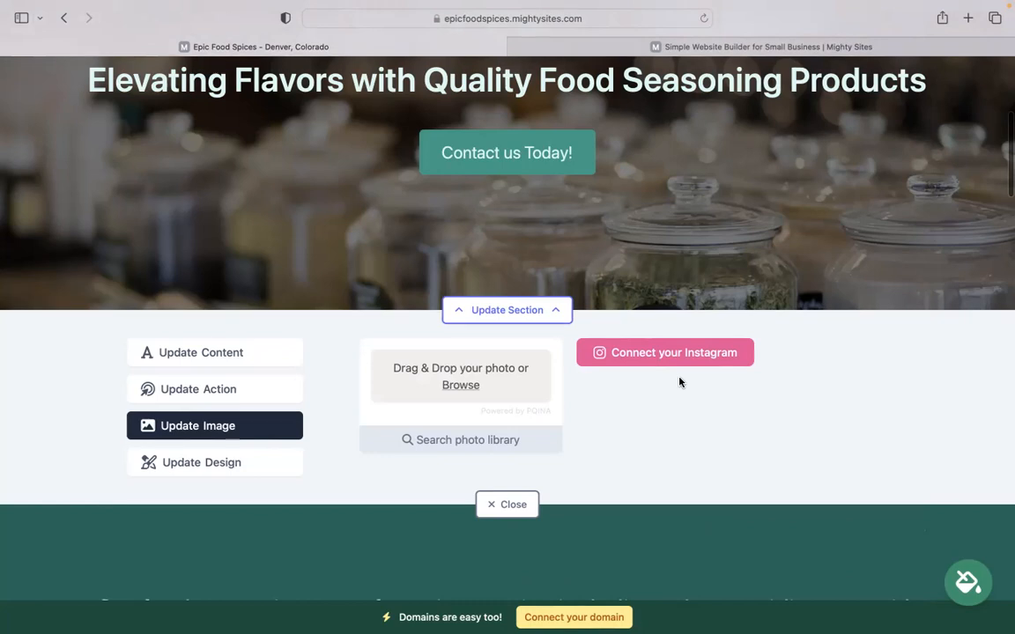
Check the hero button: 'Contact us Today!' stays linked to Home: Lead Form
{"action": "left_click", "coordinate": [237, 393]}
{"action": "scroll", "coordinate": [353, 318], "scroll_direction": "up", "scroll_amount": 3}
{"action": "scroll", "coordinate": [445, 247], "scroll_direction": "down", "scroll_amount": 1}
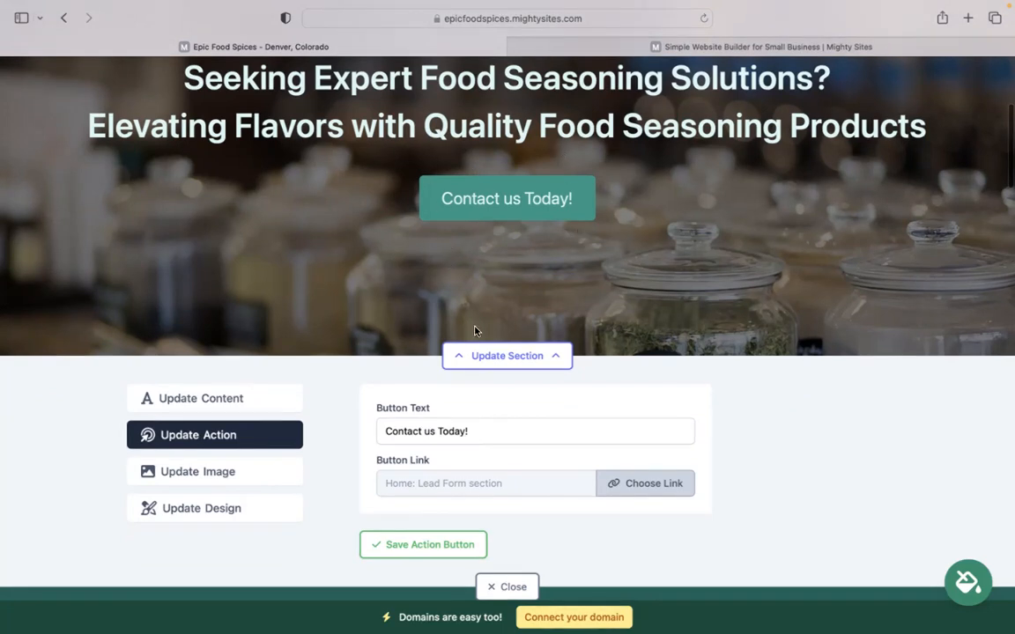
{"action": "left_click", "coordinate": [381, 429]}
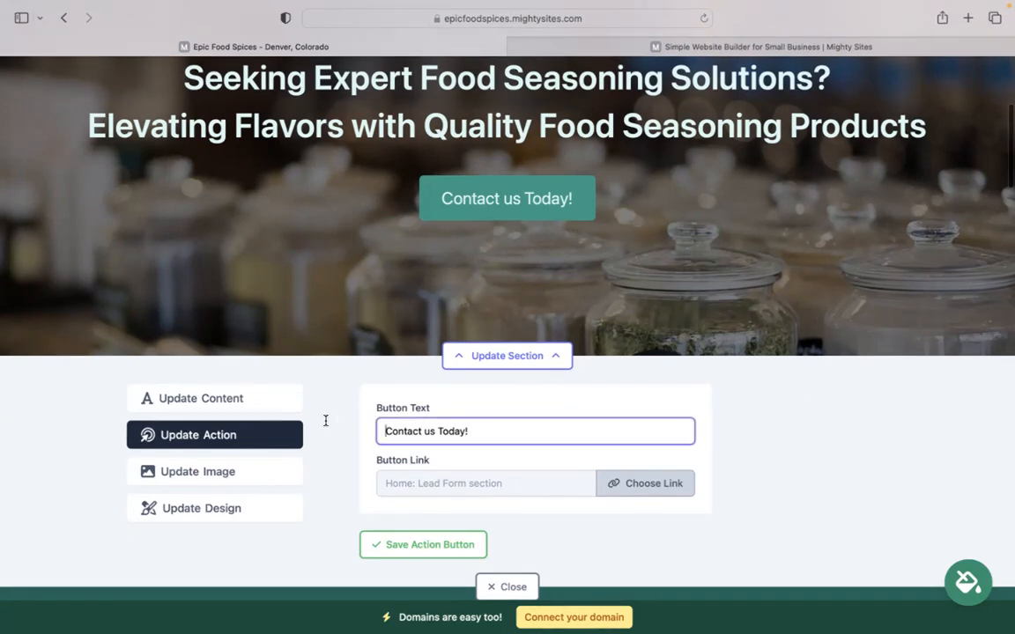
{"action": "left_click", "coordinate": [646, 483]}
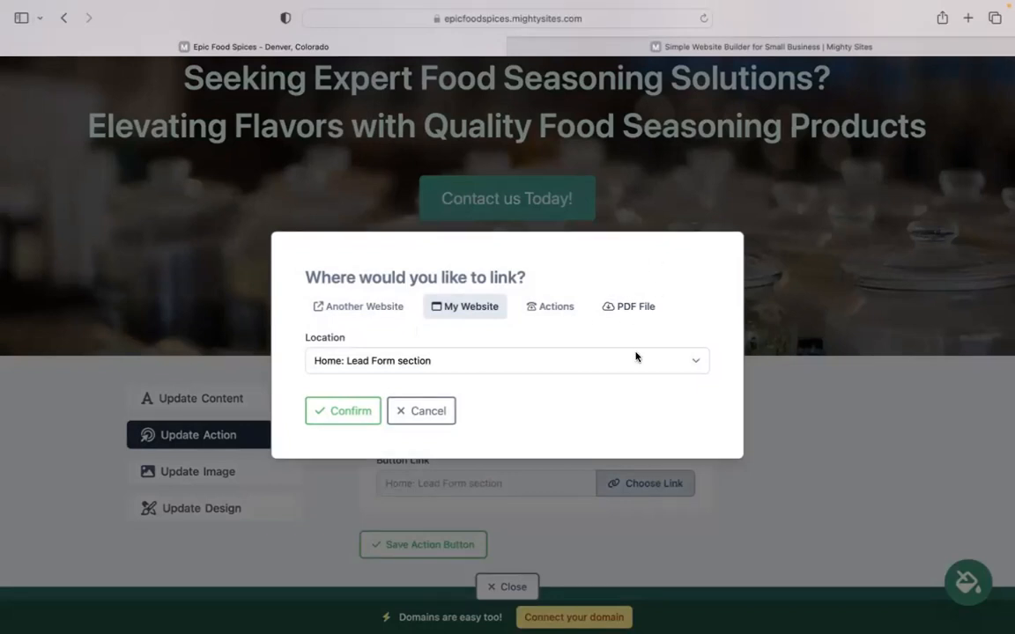
{"action": "left_click", "coordinate": [419, 412]}
{"action": "scroll", "coordinate": [506, 405], "scroll_direction": "down", "scroll_amount": 4}
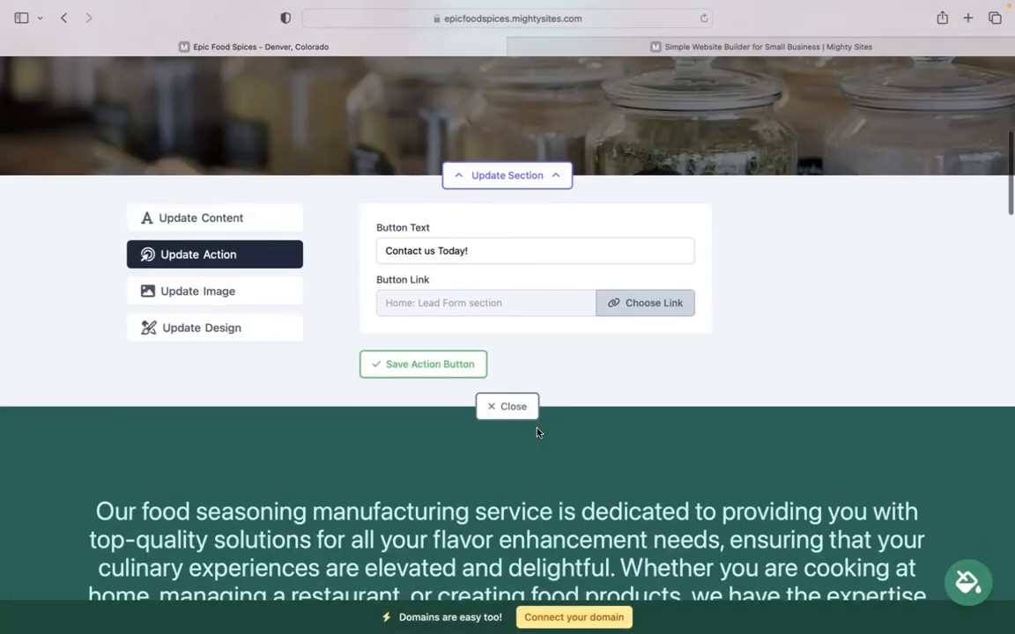
Close the hero editor and scroll through the teal-themed page, finishing at About Us
{"action": "left_click", "coordinate": [506, 405]}
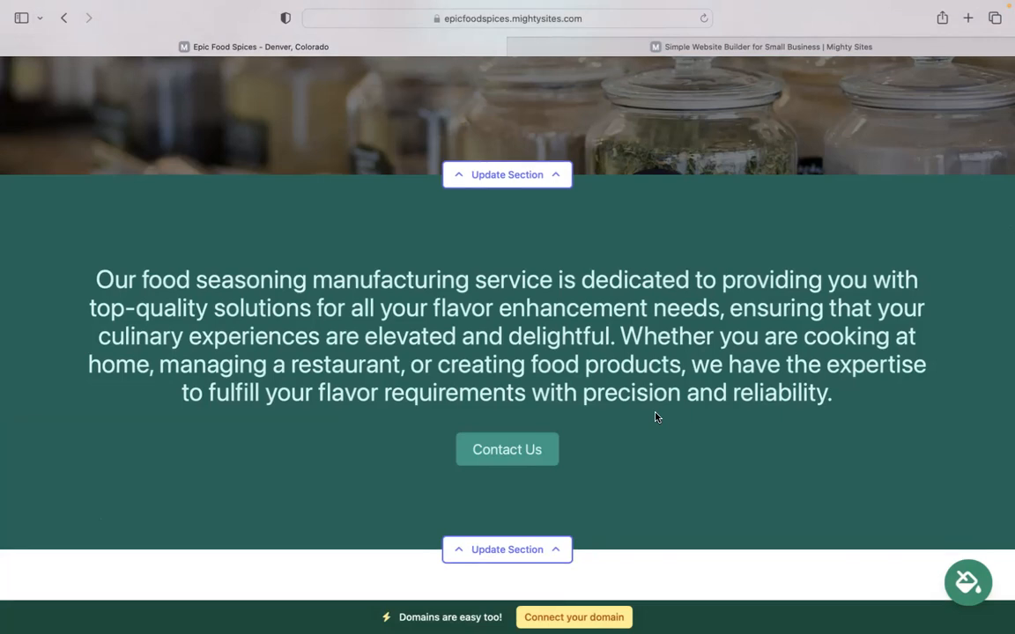
{"action": "scroll", "coordinate": [655, 417], "scroll_direction": "down", "scroll_amount": 4}
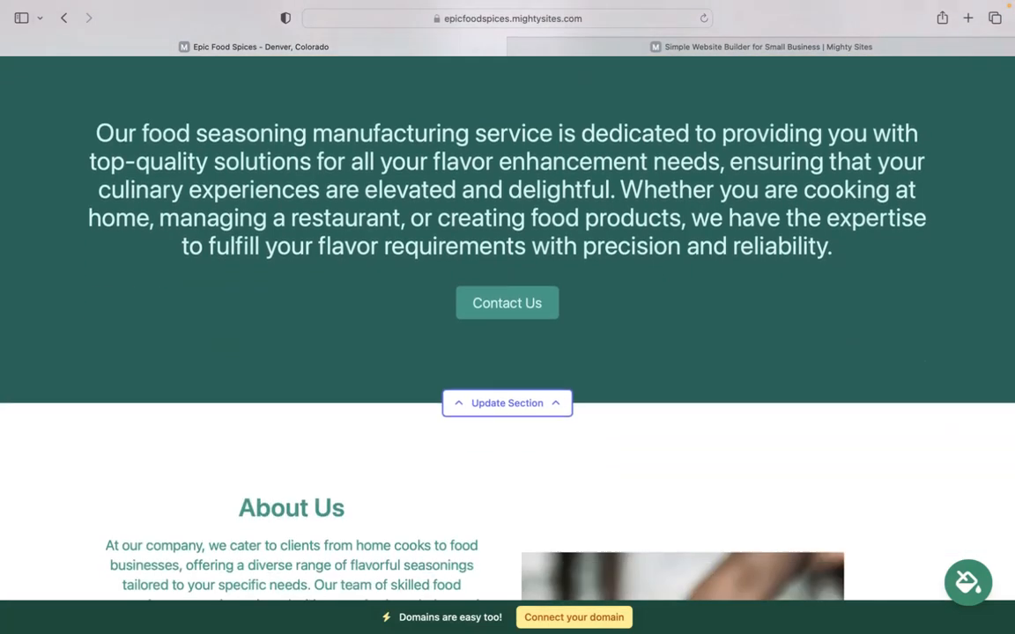
{"action": "scroll", "coordinate": [508, 326], "scroll_direction": "down", "scroll_amount": 20}
{"action": "scroll", "coordinate": [507, 326], "scroll_direction": "down", "scroll_amount": 20}
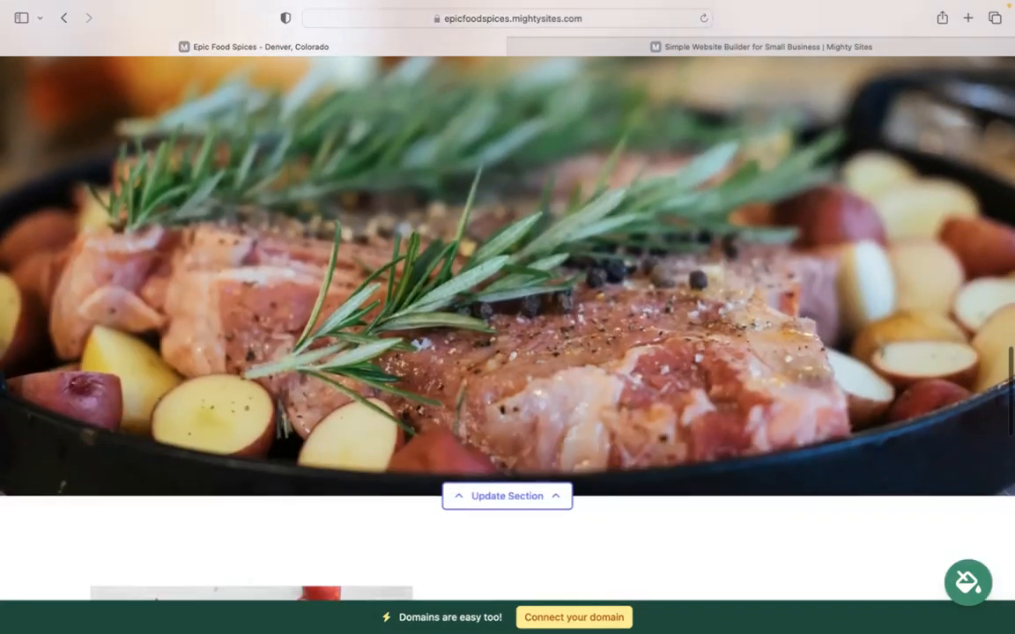
{"action": "scroll", "coordinate": [368, 237], "scroll_direction": "down", "scroll_amount": 1}
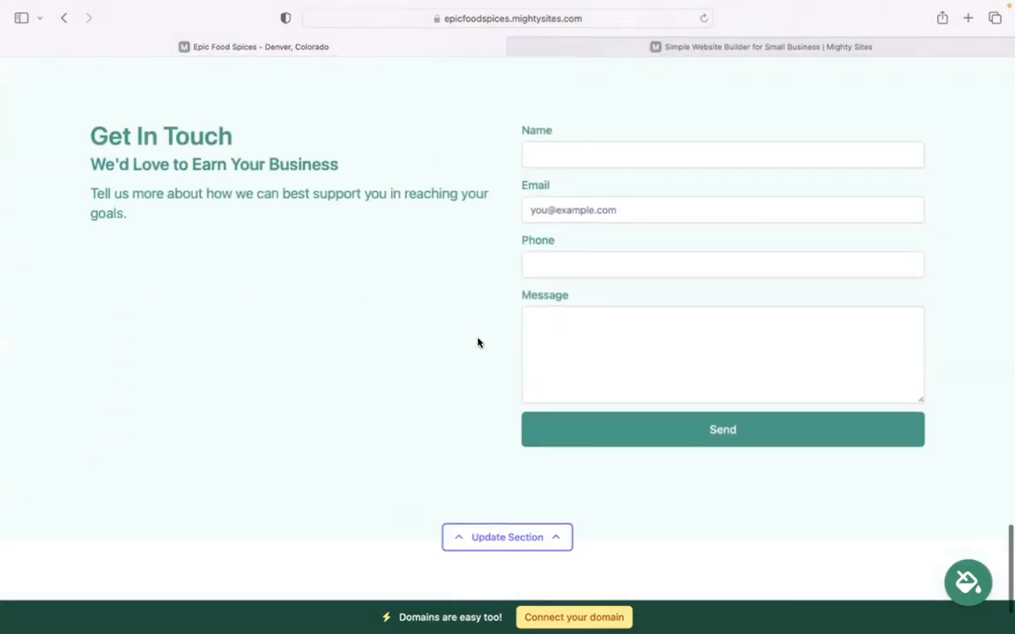
{"action": "scroll", "coordinate": [478, 343], "scroll_direction": "up", "scroll_amount": 8}
{"action": "scroll", "coordinate": [548, 442], "scroll_direction": "down", "scroll_amount": 7}
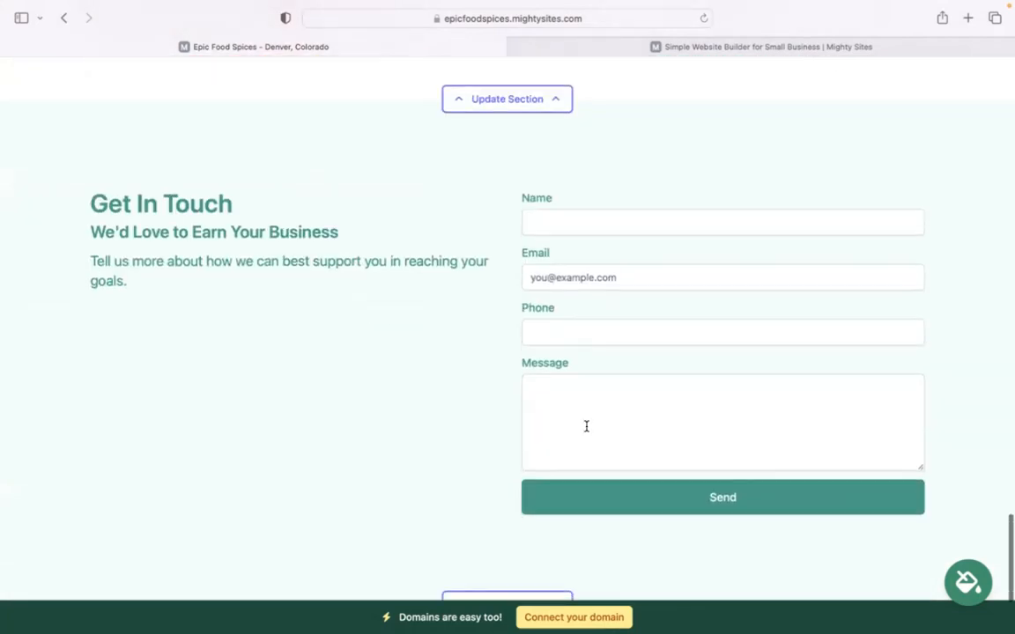
{"action": "scroll", "coordinate": [520, 513], "scroll_direction": "down", "scroll_amount": 1}
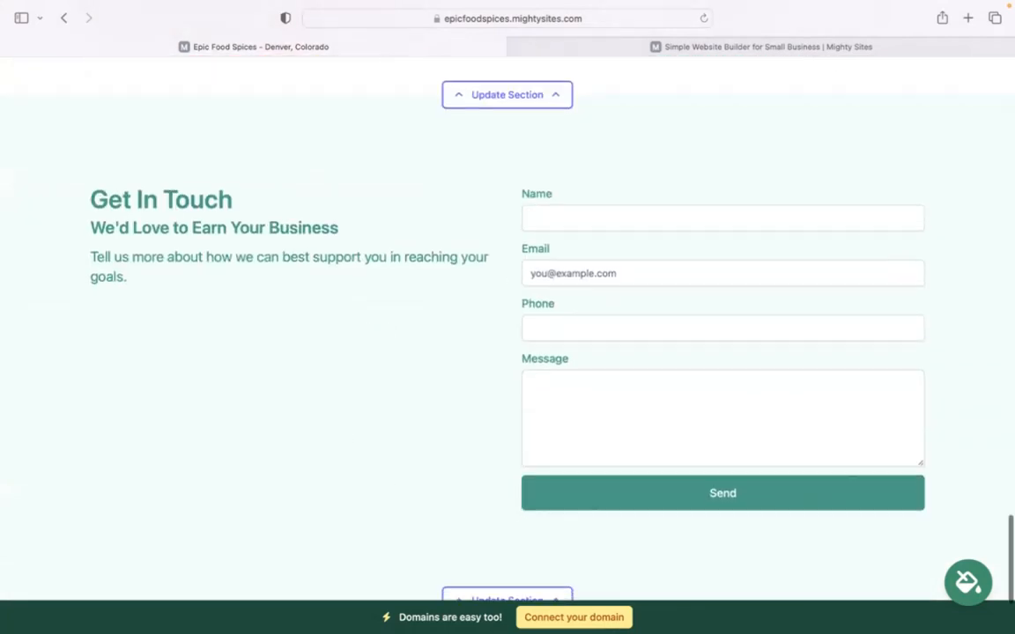
{"action": "scroll", "coordinate": [560, 517], "scroll_direction": "up", "scroll_amount": 12}
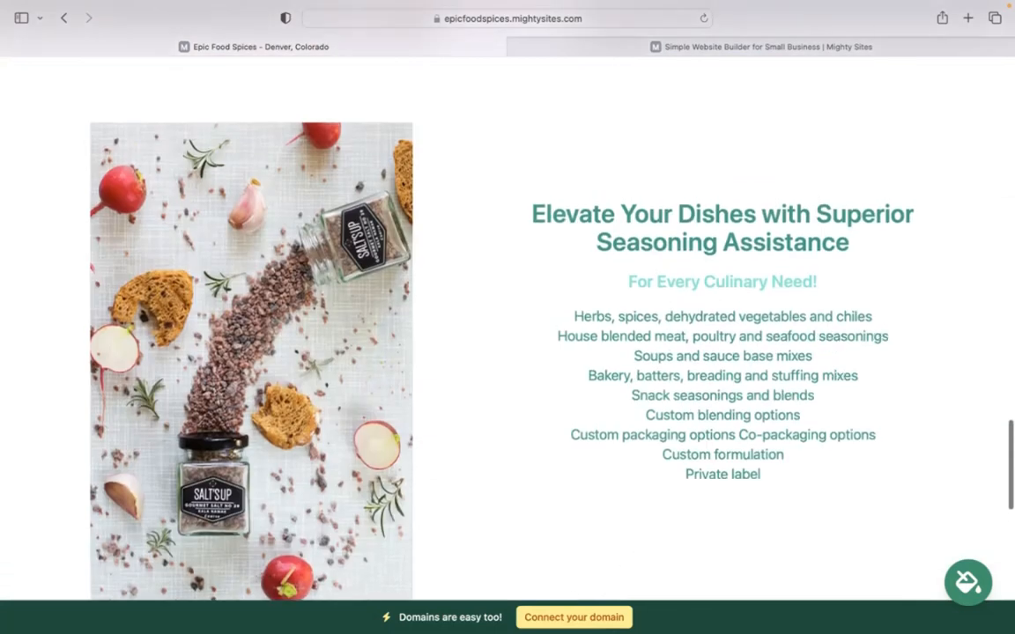
{"action": "scroll", "coordinate": [594, 617], "scroll_direction": "up", "scroll_amount": 7}
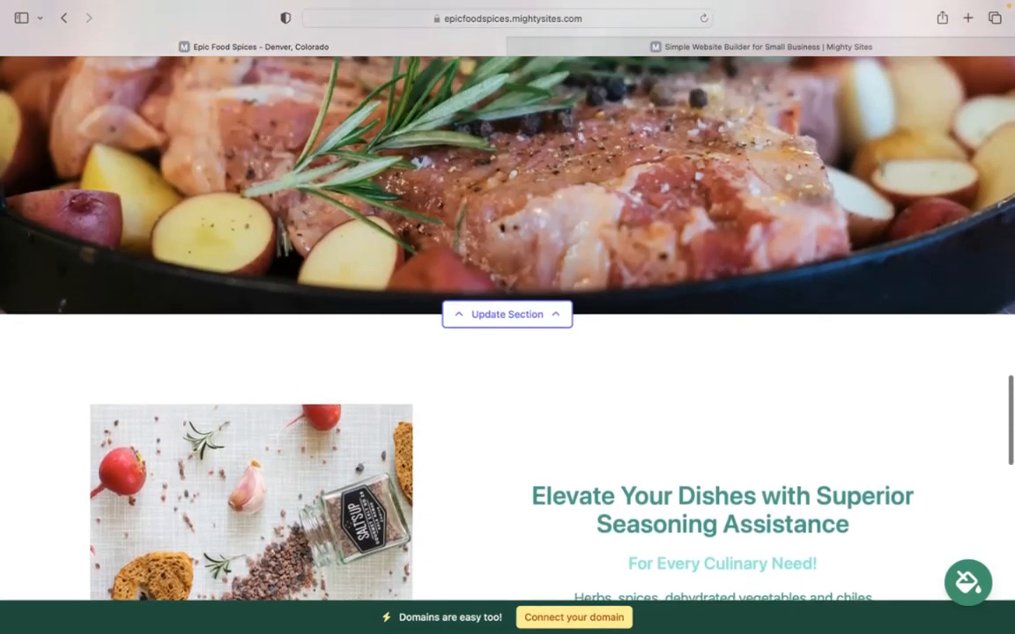
{"action": "scroll", "coordinate": [508, 309], "scroll_direction": "up", "scroll_amount": 4}
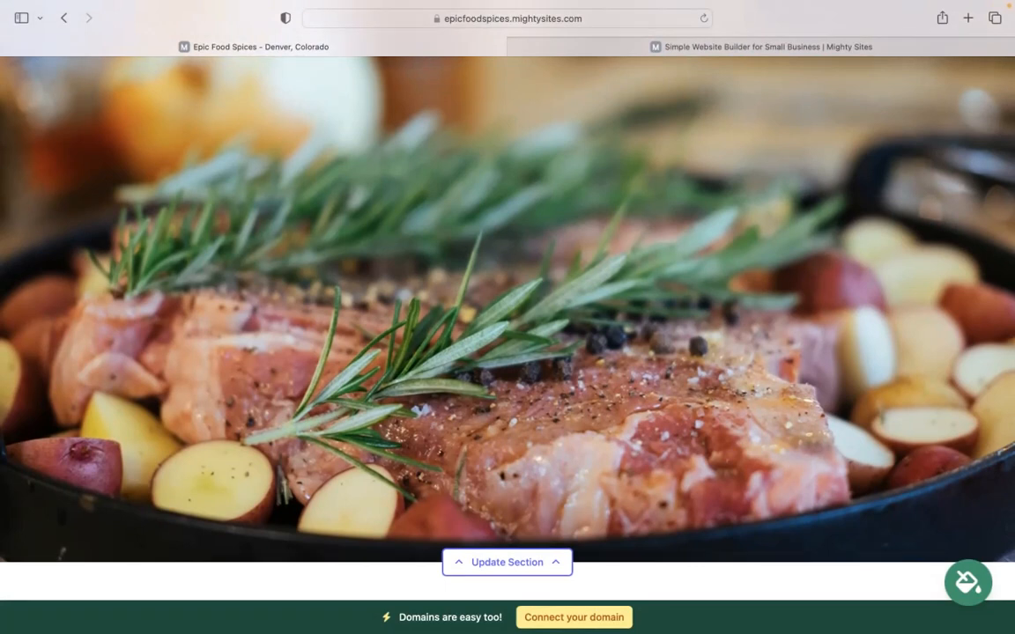
{"action": "scroll", "coordinate": [456, 300], "scroll_direction": "up", "scroll_amount": 5}
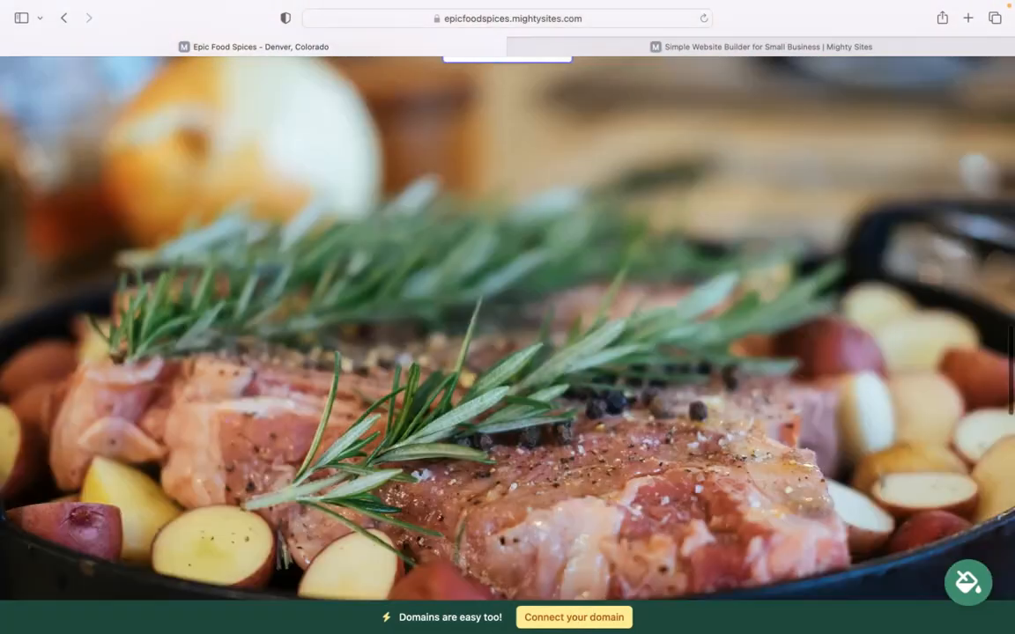
{"action": "scroll", "coordinate": [456, 300], "scroll_direction": "up", "scroll_amount": 13}
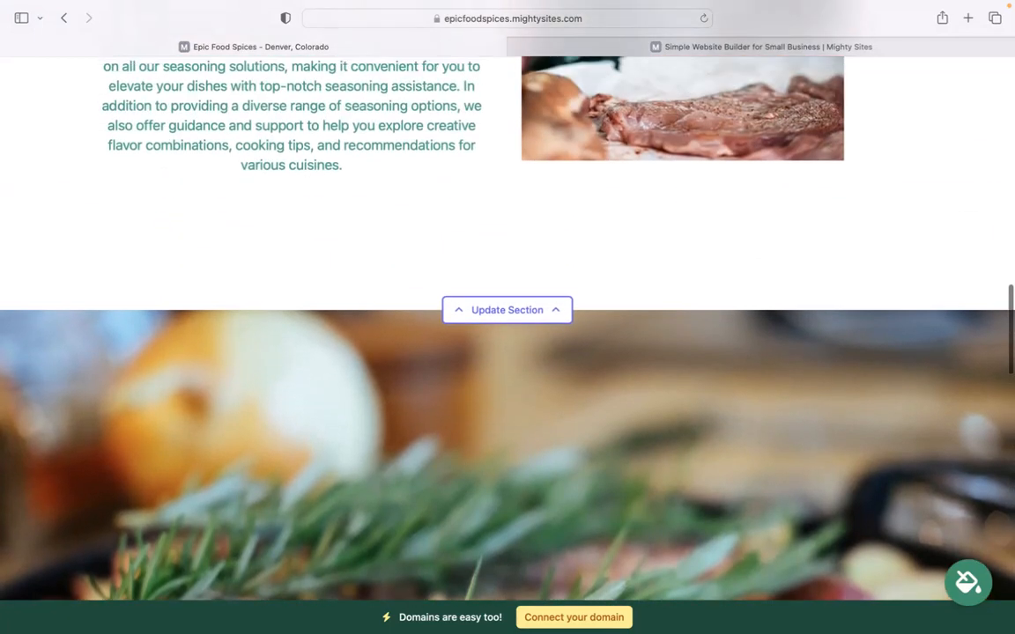
{"action": "scroll", "coordinate": [507, 299], "scroll_direction": "up", "scroll_amount": 7}
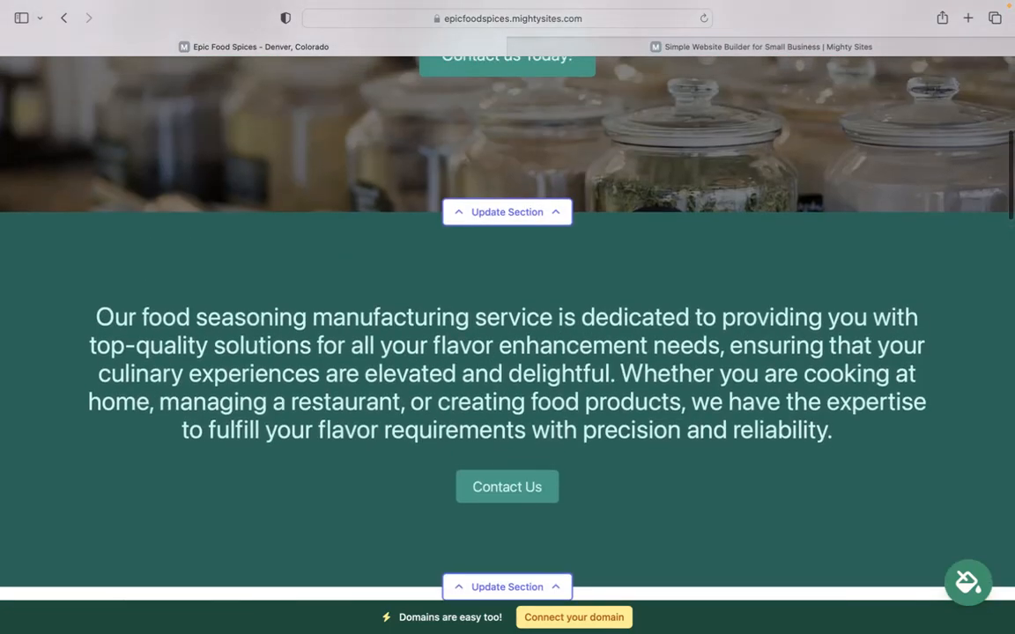
{"action": "scroll", "coordinate": [508, 300], "scroll_direction": "up", "scroll_amount": 3}
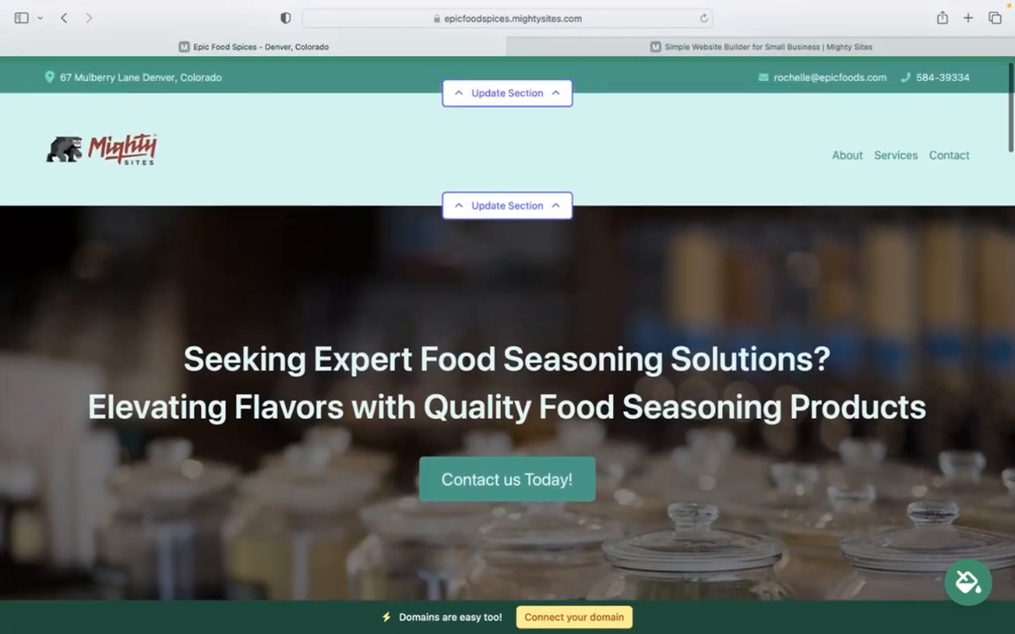
{"action": "scroll", "coordinate": [507, 326], "scroll_direction": "down", "scroll_amount": 13}
{"action": "scroll", "coordinate": [508, 326], "scroll_direction": "down", "scroll_amount": 5}
{"action": "scroll", "coordinate": [508, 326], "scroll_direction": "up", "scroll_amount": 3}
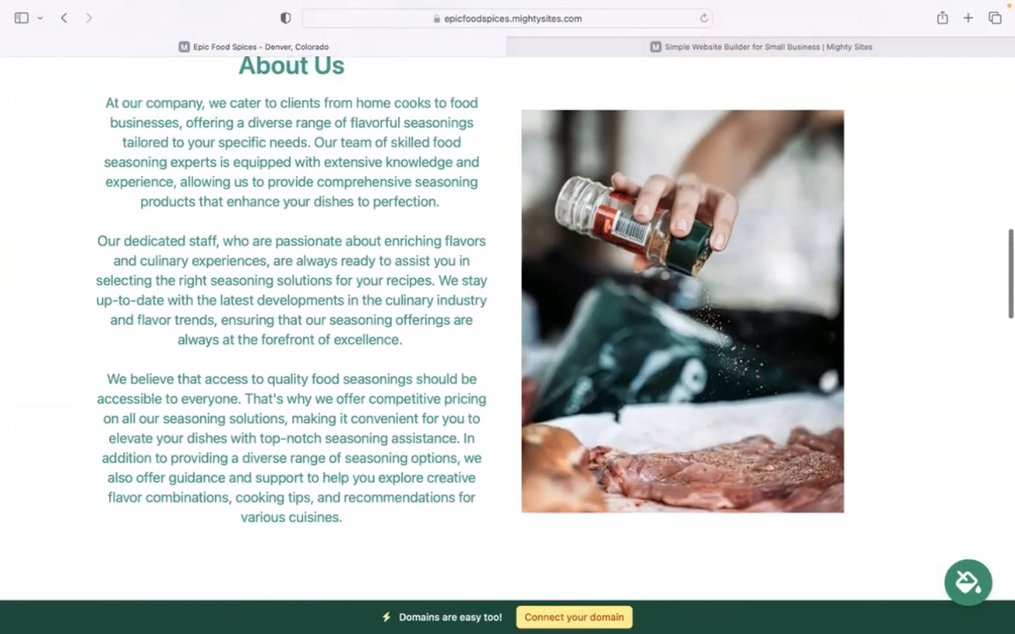